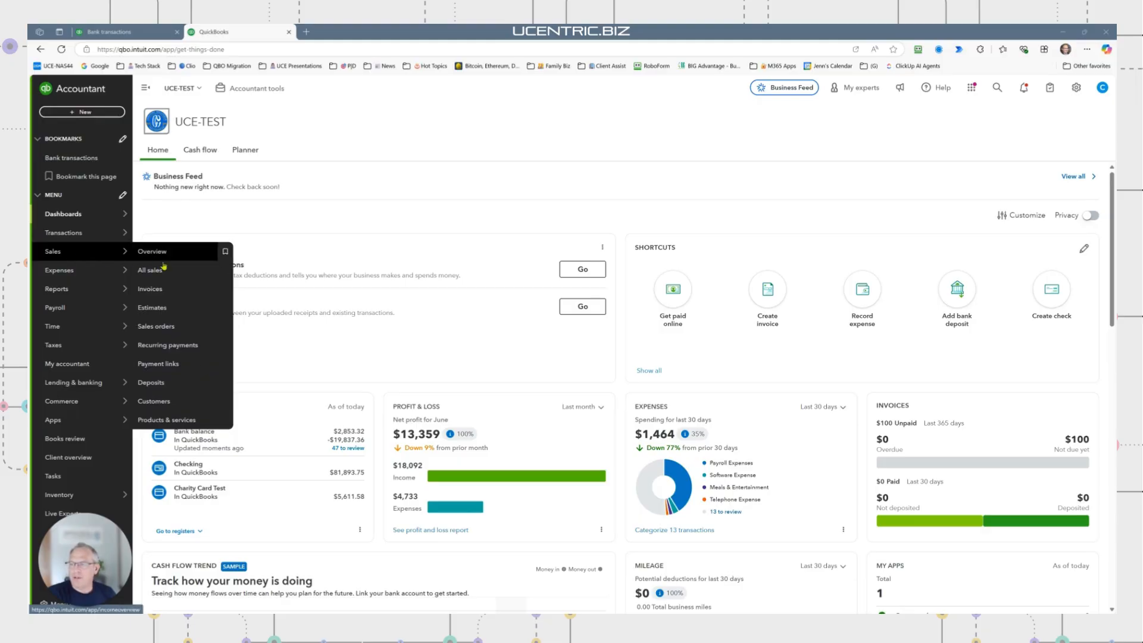
# Open invoice 168595123 for UCentric Solutions, LLC from the Invoices list in the editor
pyautogui.click(158, 291)
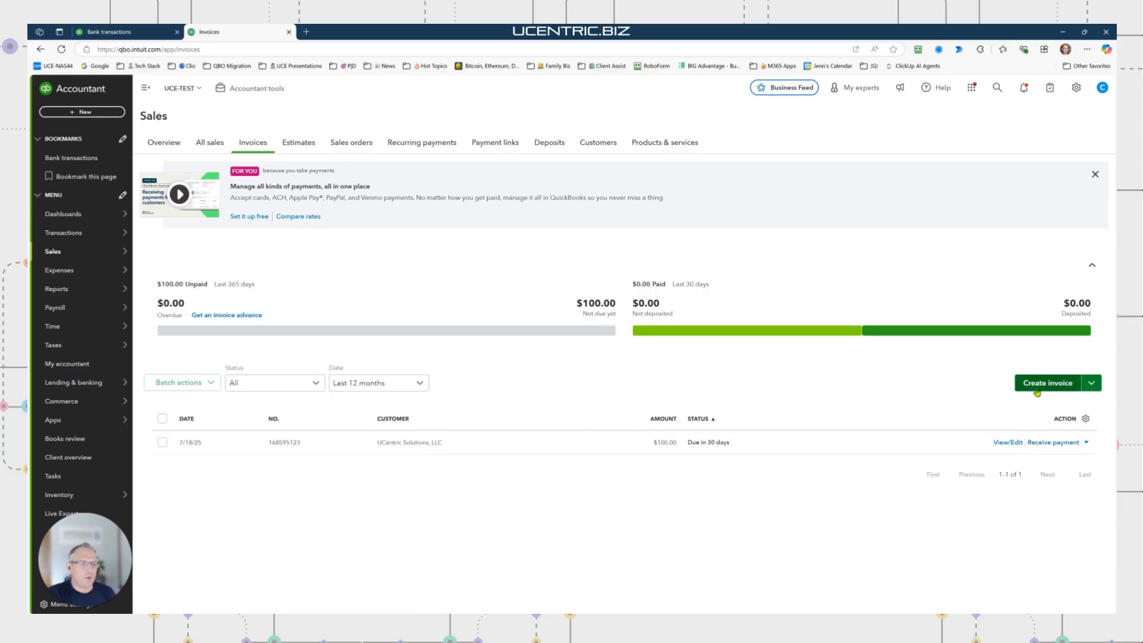
pyautogui.click(424, 454)
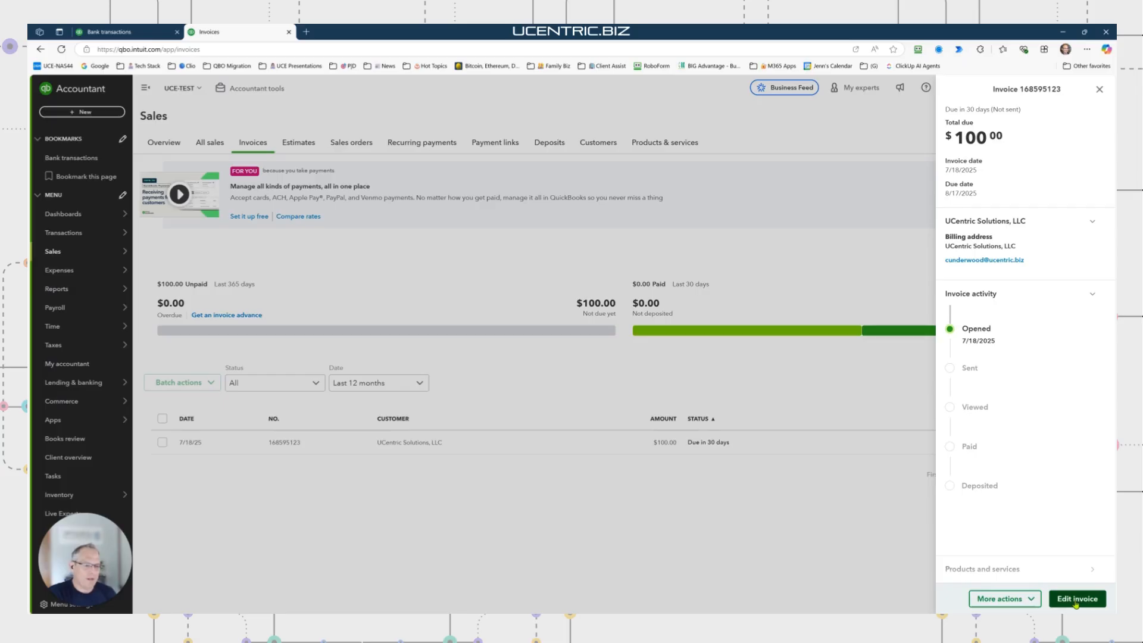
pyautogui.click(1076, 599)
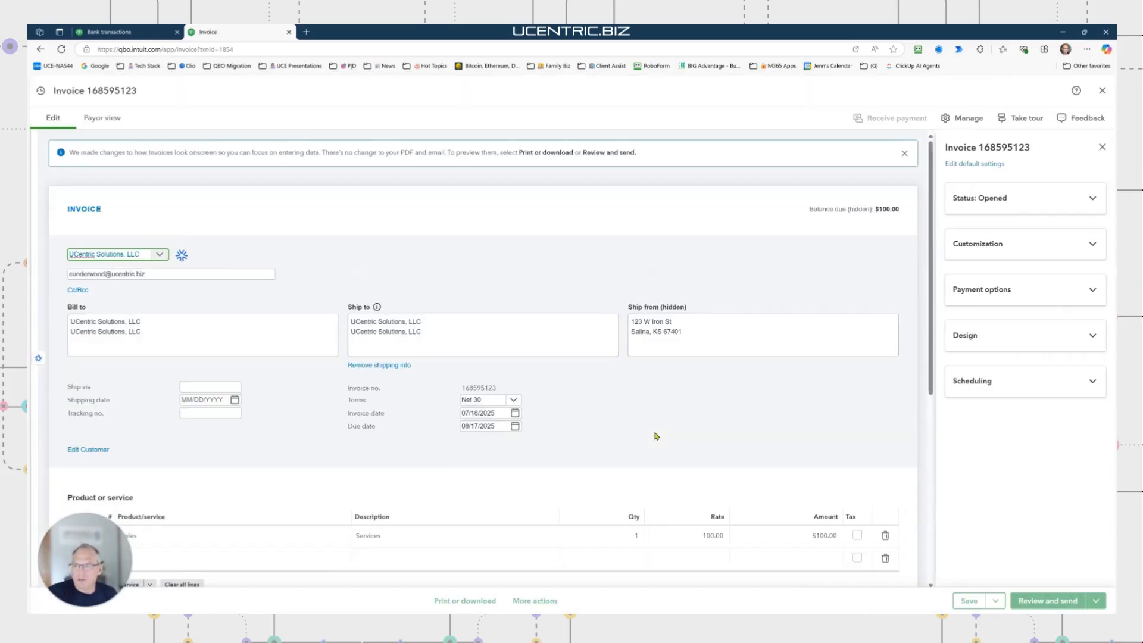
pyautogui.scroll(-1, 535, 255)
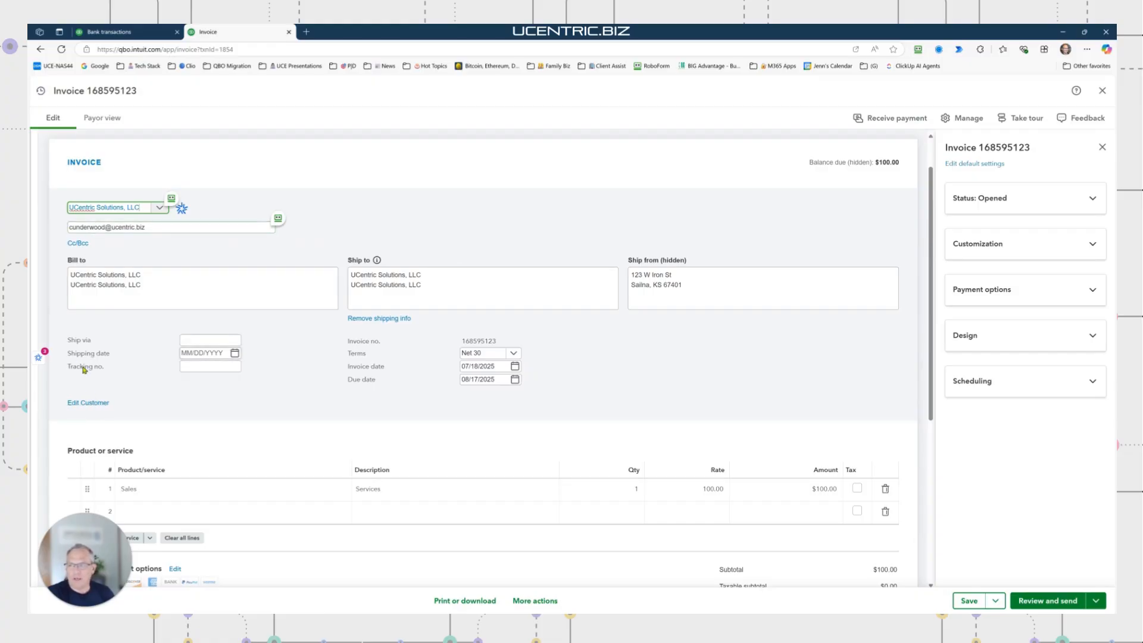
pyautogui.click(89, 403)
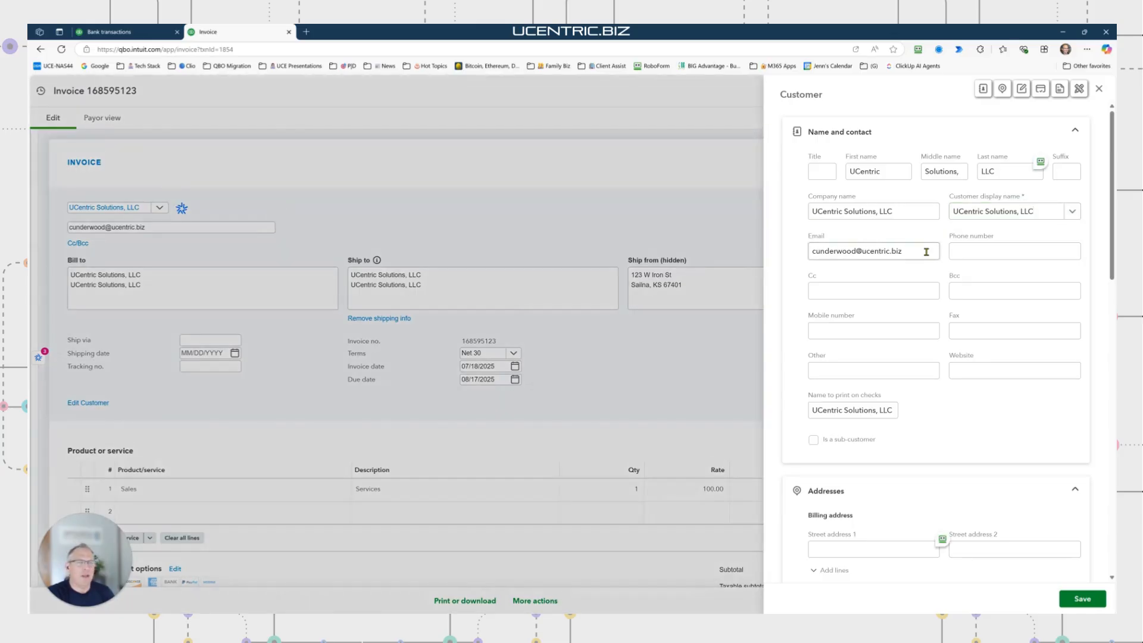
pyautogui.moveTo(923, 250); pyautogui.dragTo(812, 250)
pyautogui.scroll(-2, 863, 428)
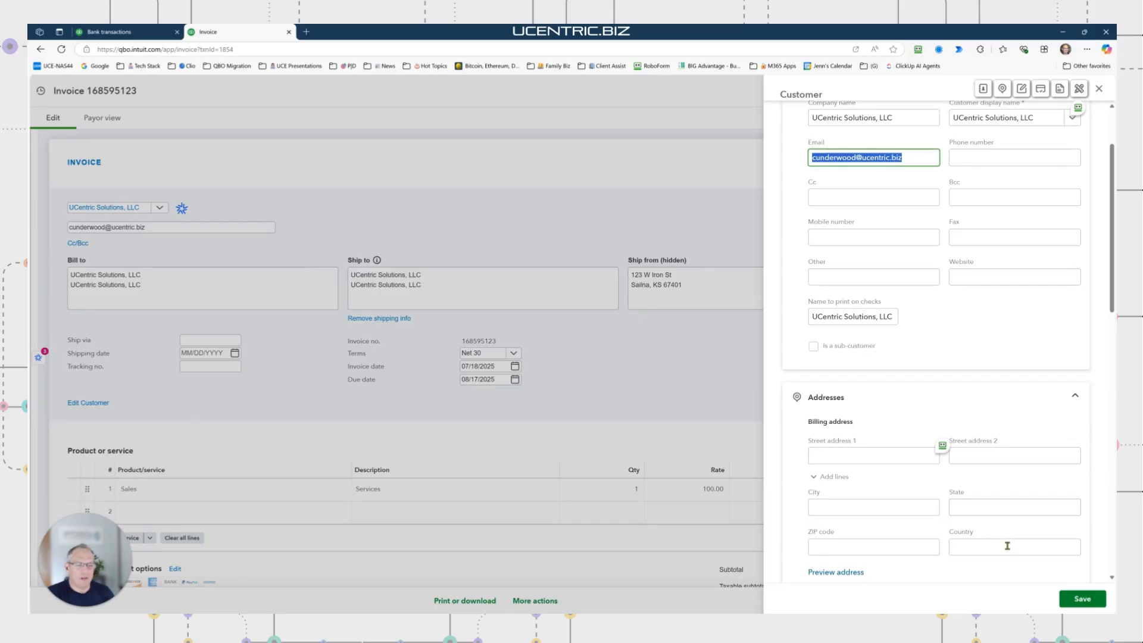
pyautogui.click(1099, 89)
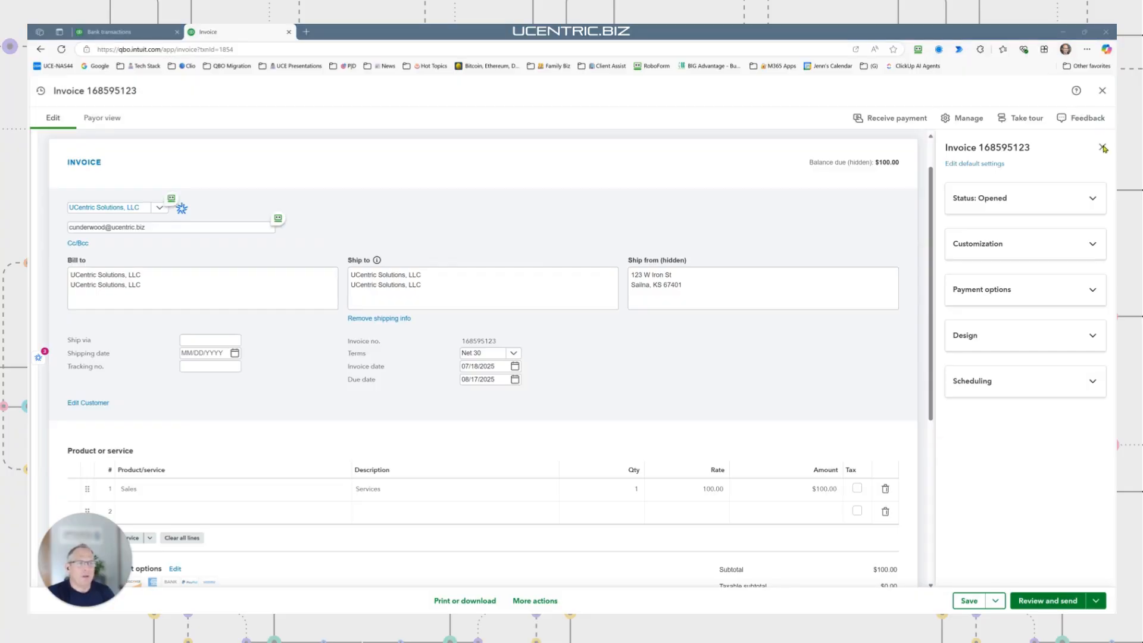
pyautogui.click(655, 390)
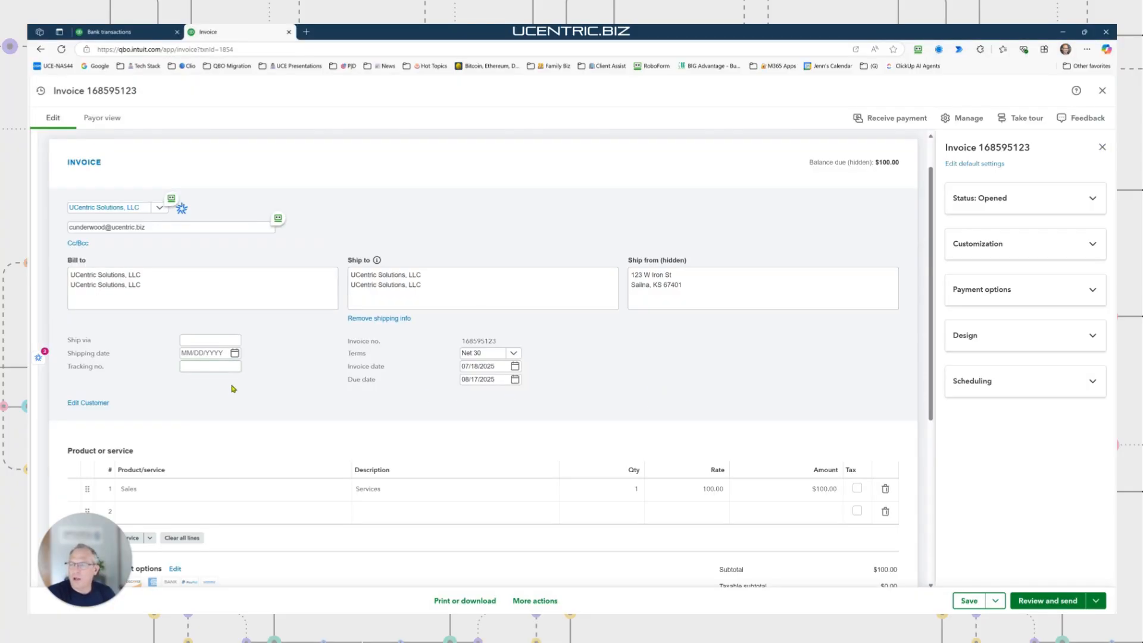
pyautogui.scroll(-2, 191, 369)
pyautogui.click(217, 396)
pyautogui.click(415, 396)
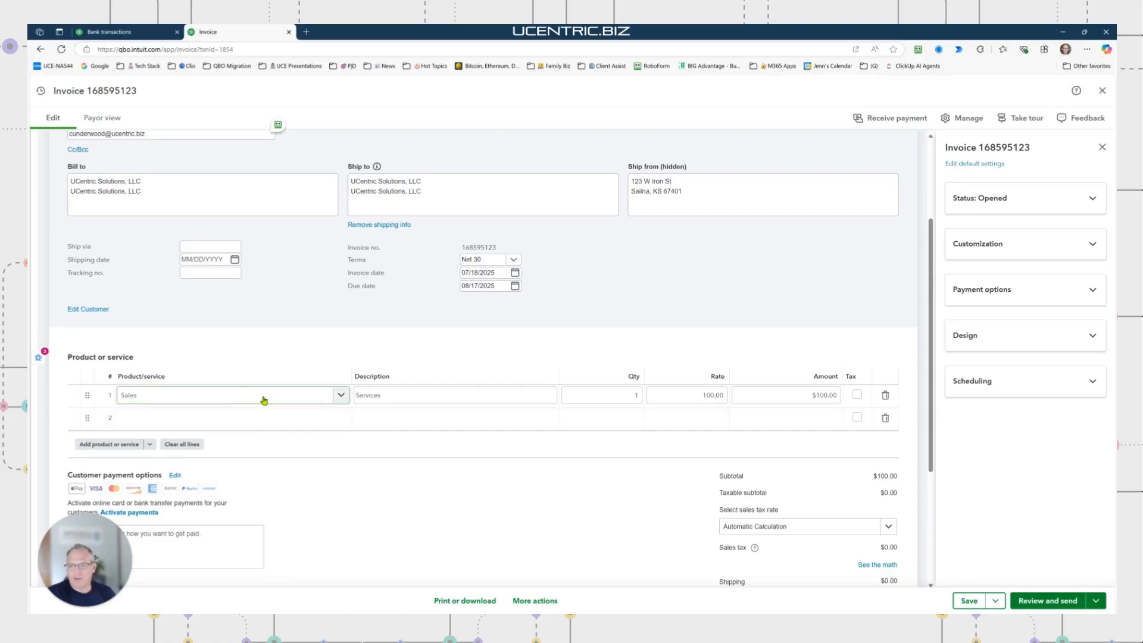
pyautogui.click(407, 397)
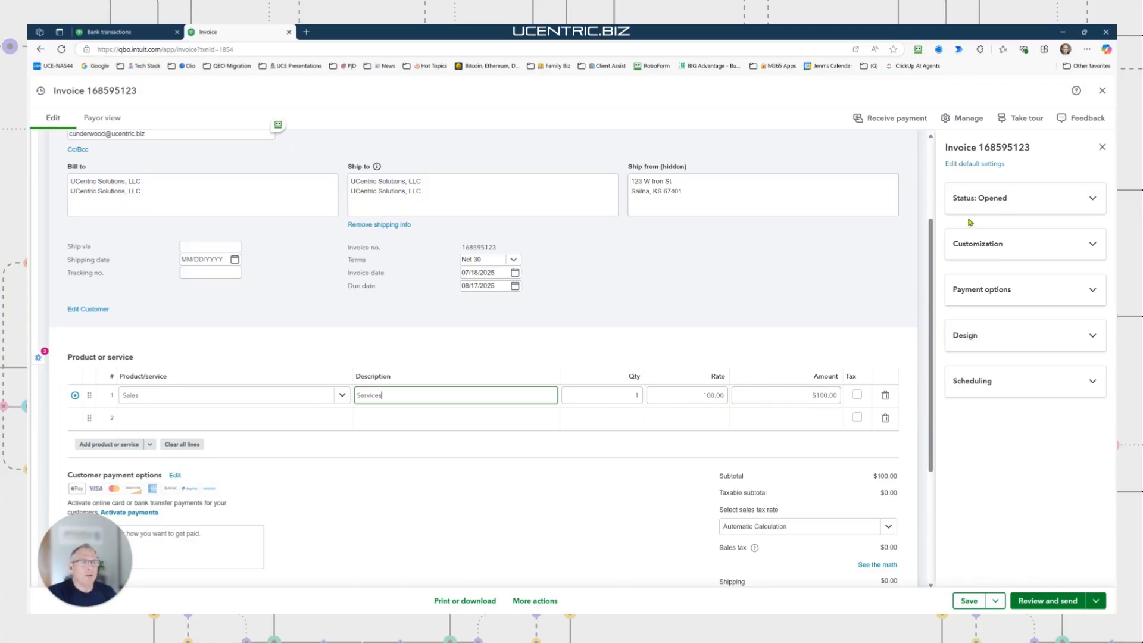
pyautogui.click(959, 119)
pyautogui.click(959, 119)
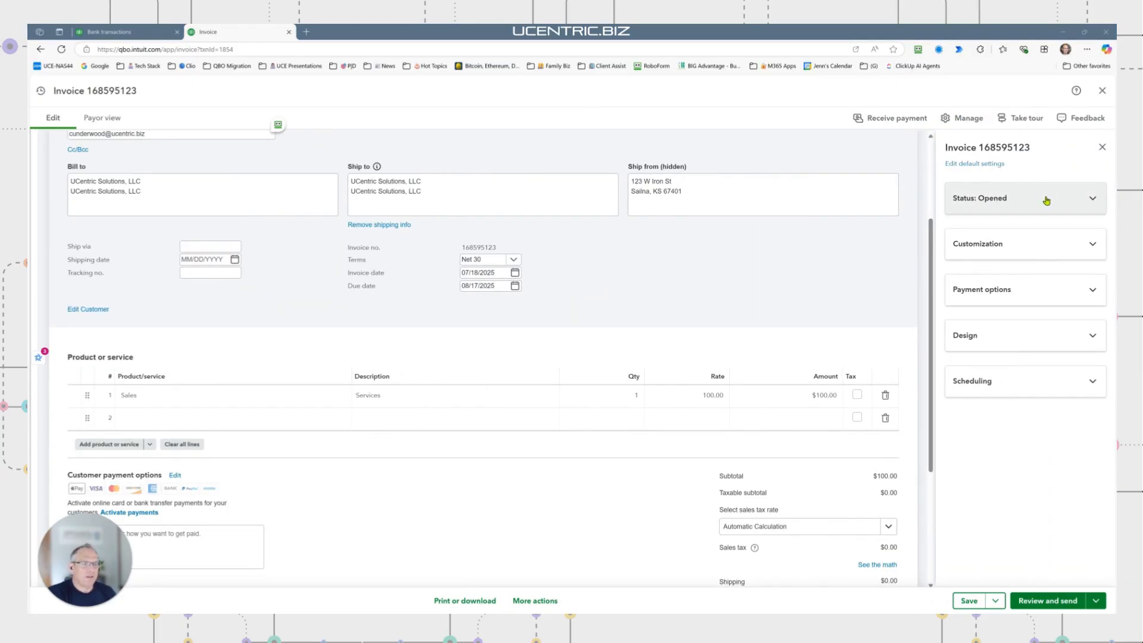
# Review status and customization, toggling Product/service off and back on, then show Design templates with Standard chosen
pyautogui.click(1094, 200)
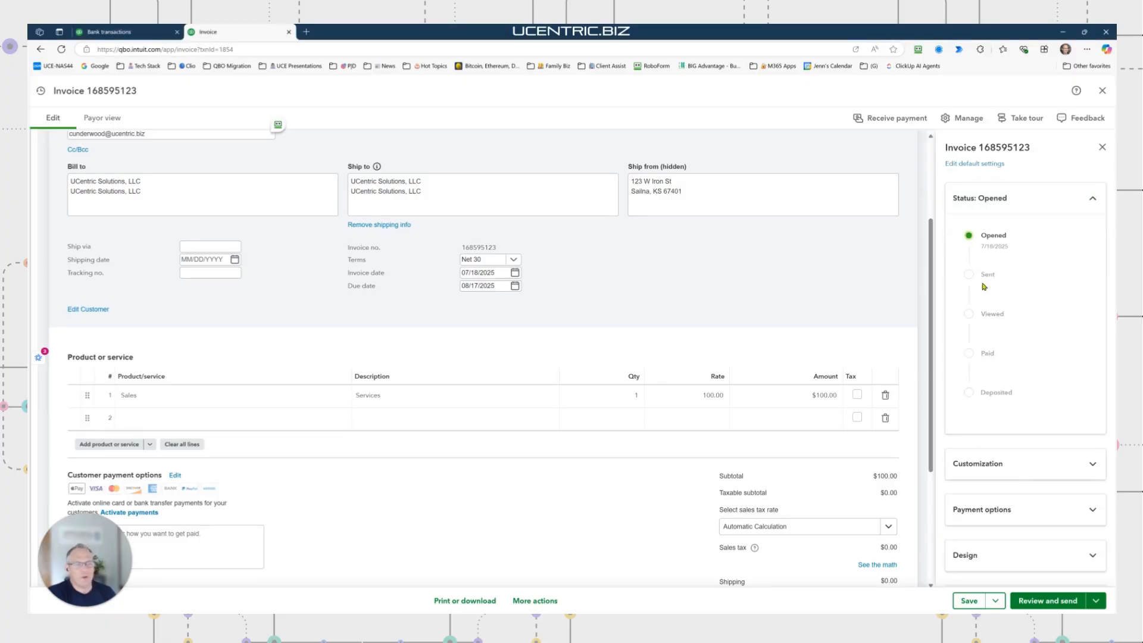
pyautogui.click(1093, 202)
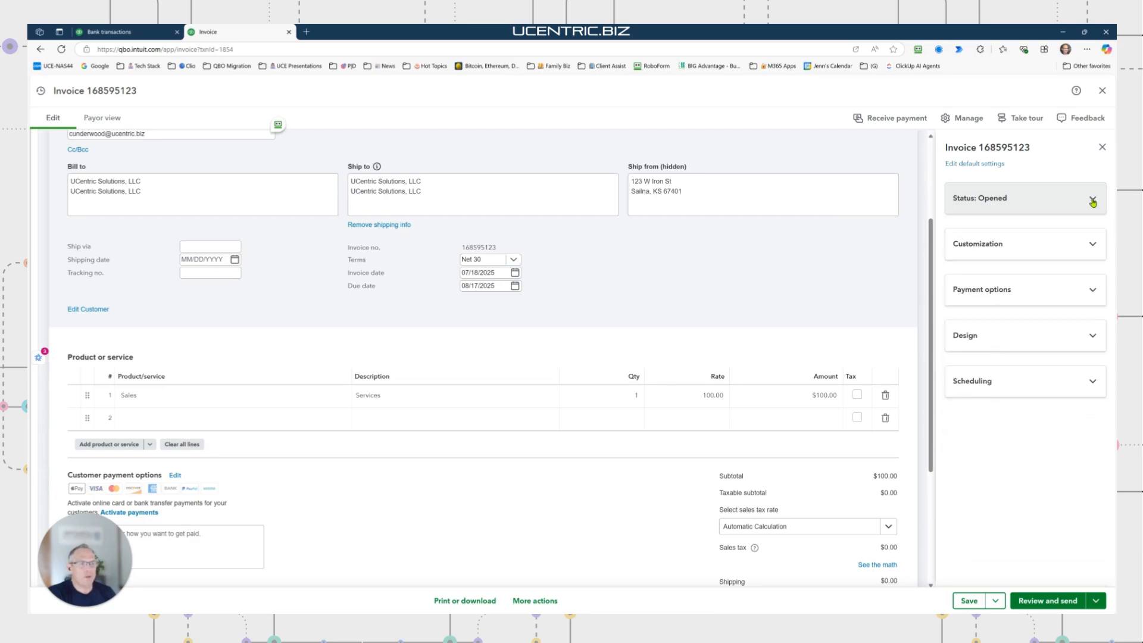
pyautogui.click(1092, 247)
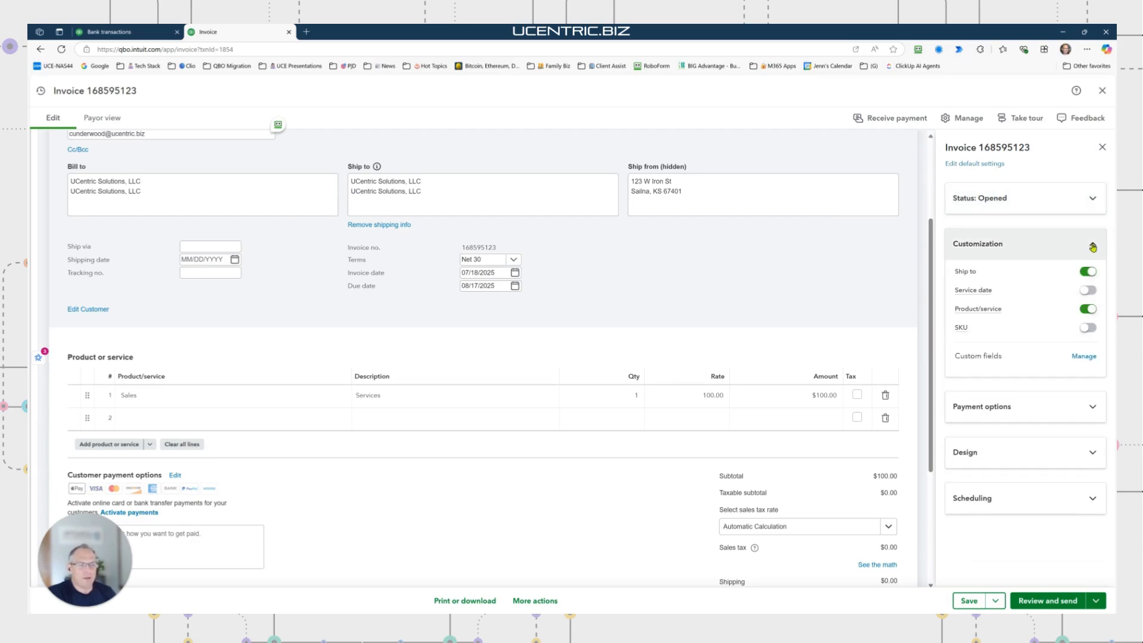
pyautogui.click(1086, 310)
pyautogui.click(1084, 310)
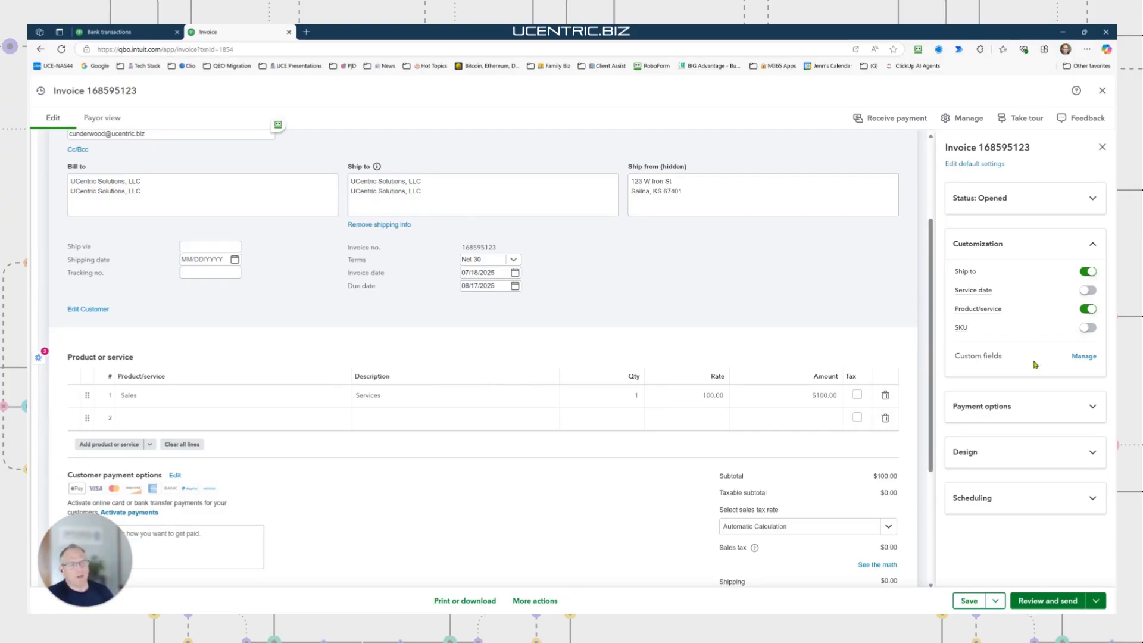
pyautogui.click(1093, 244)
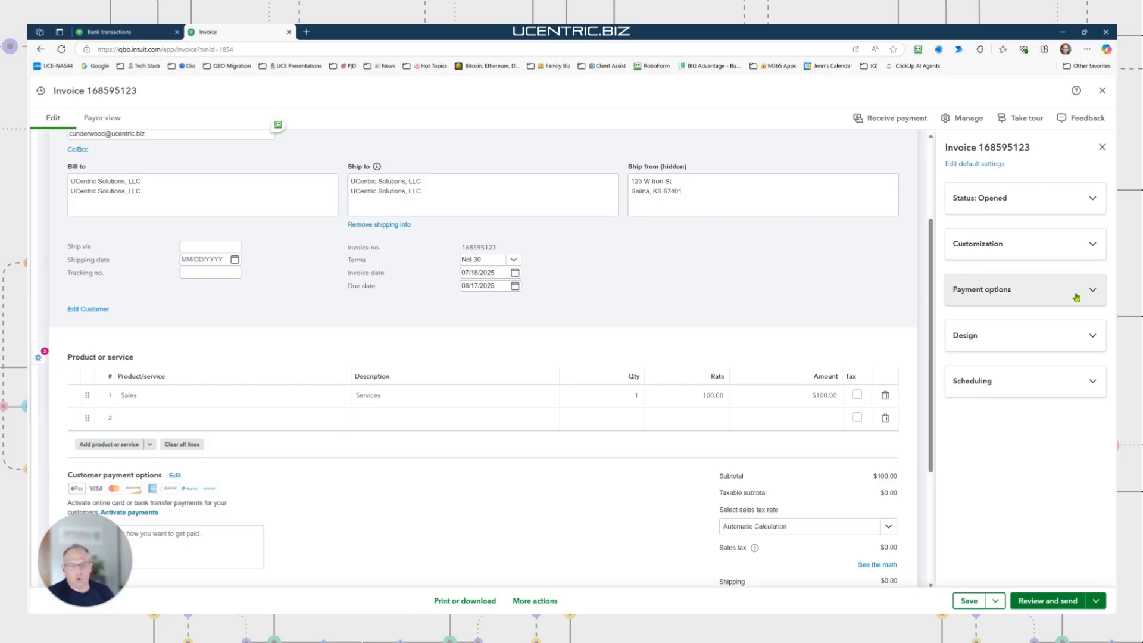
pyautogui.click(1087, 335)
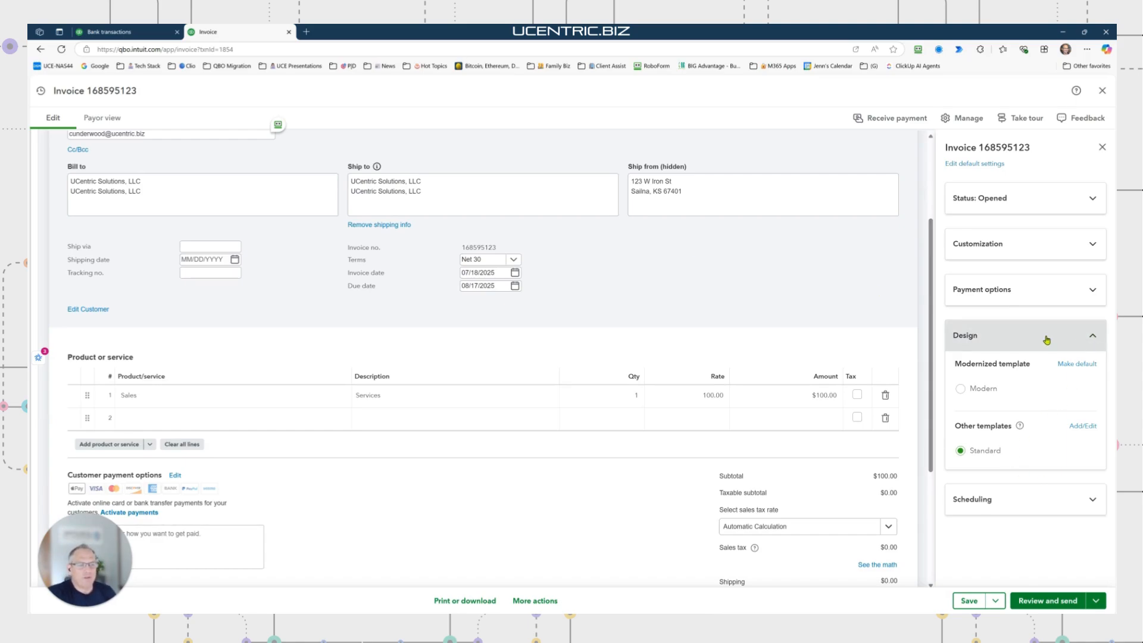
# Check the scheduling options: one-time invoice, with recurring invoicing, recurring payment and reminders off
pyautogui.click(1092, 338)
pyautogui.click(1091, 339)
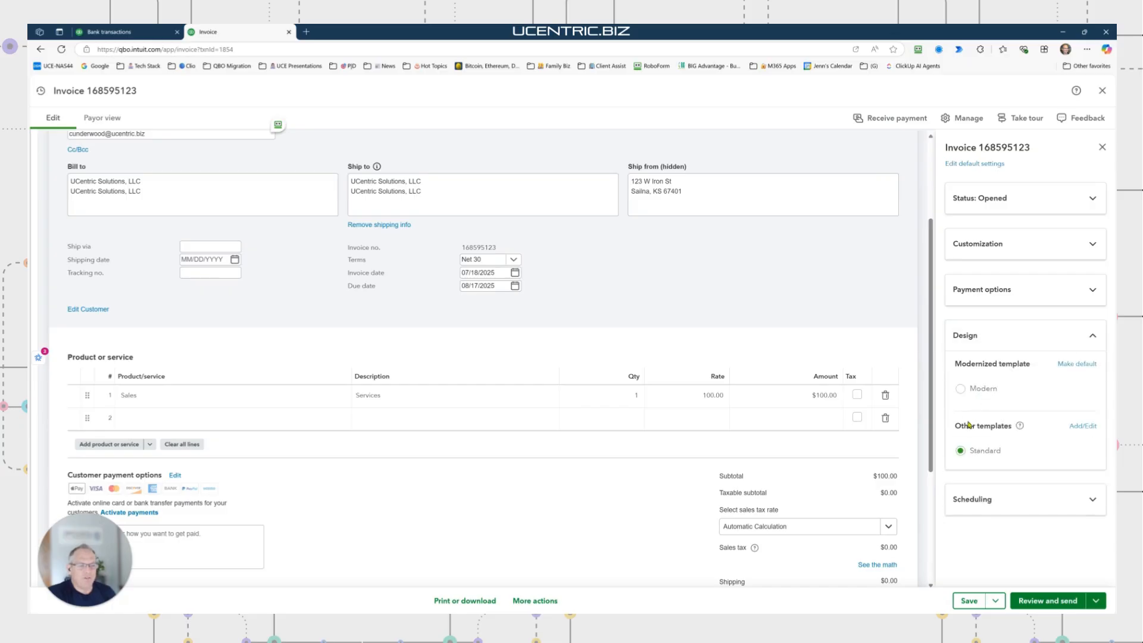
pyautogui.click(1092, 338)
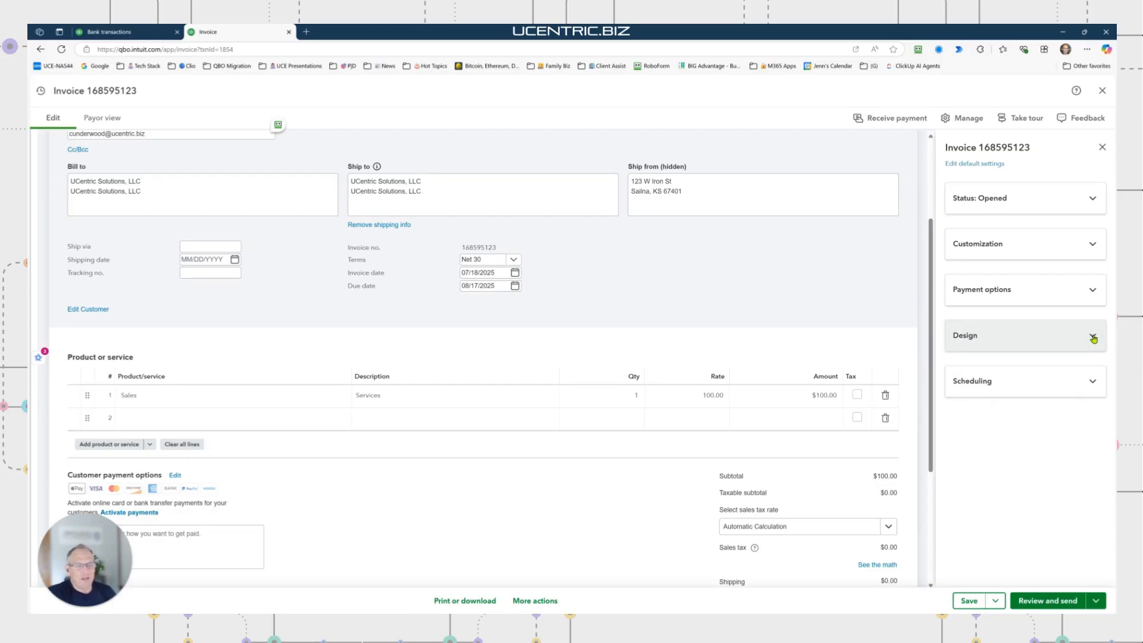
pyautogui.click(1091, 382)
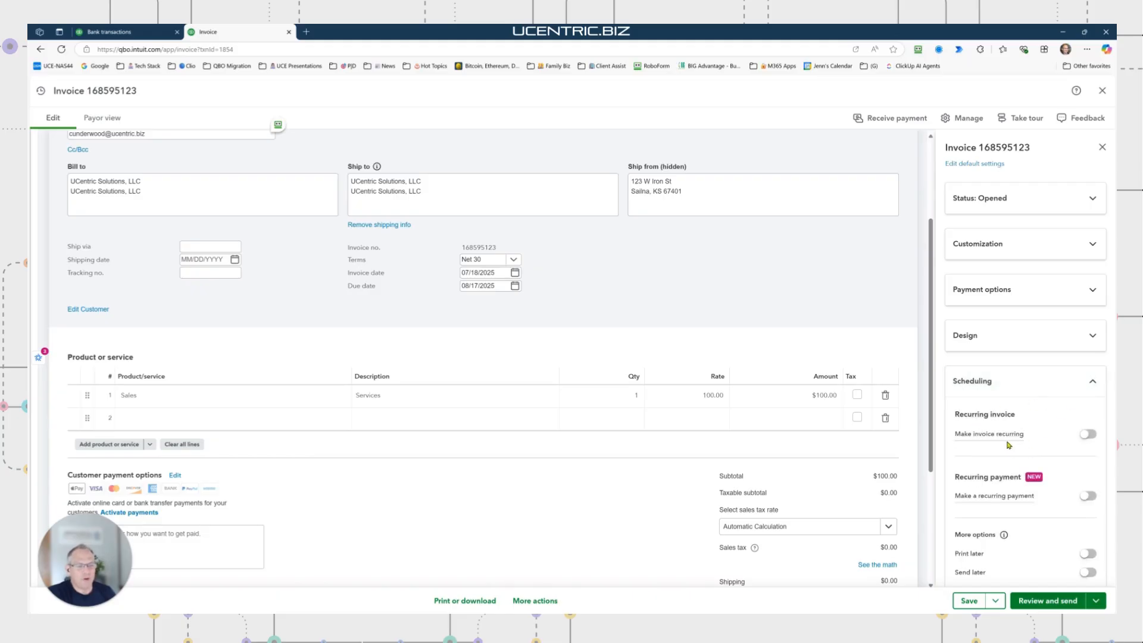
pyautogui.scroll(-1, 1005, 440)
pyautogui.scroll(-1, 1032, 532)
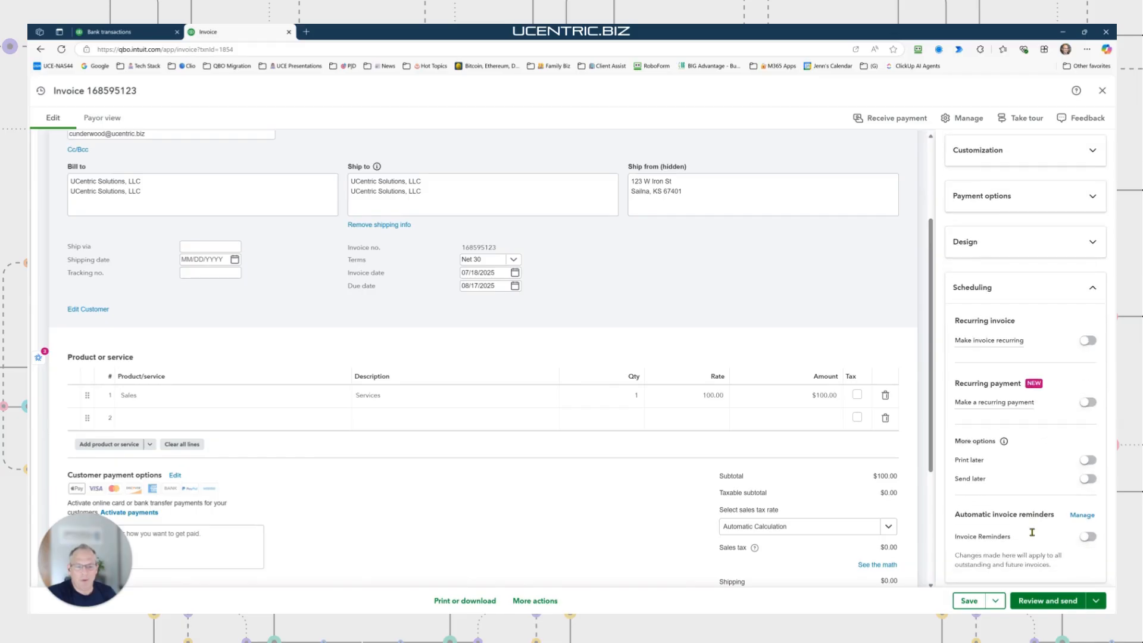
pyautogui.scroll(2, 1042, 494)
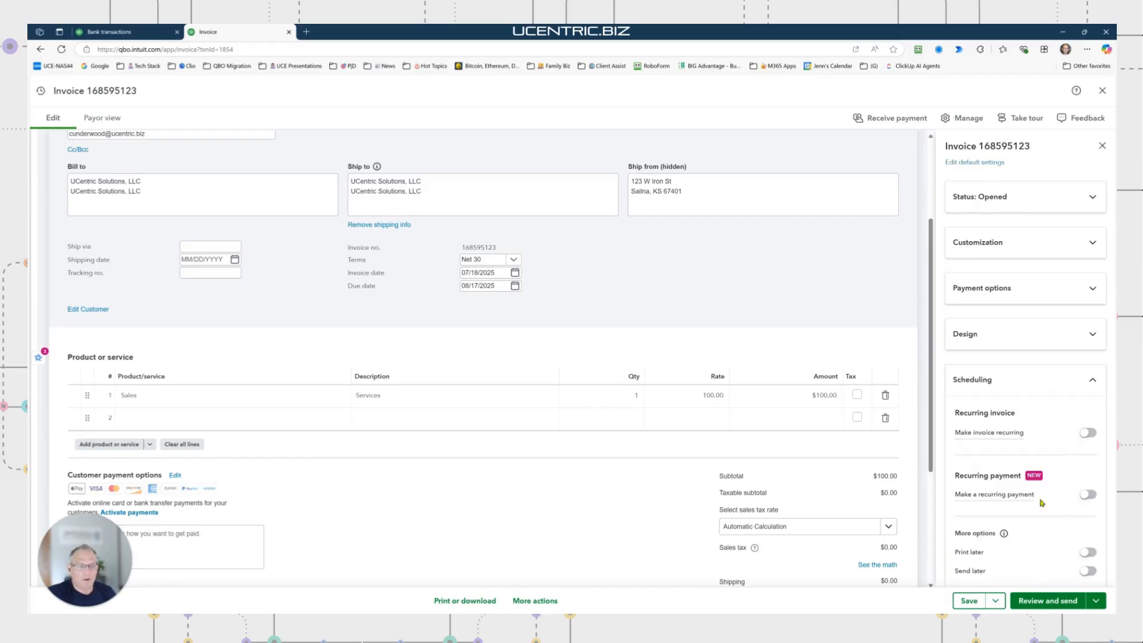
pyautogui.click(1093, 384)
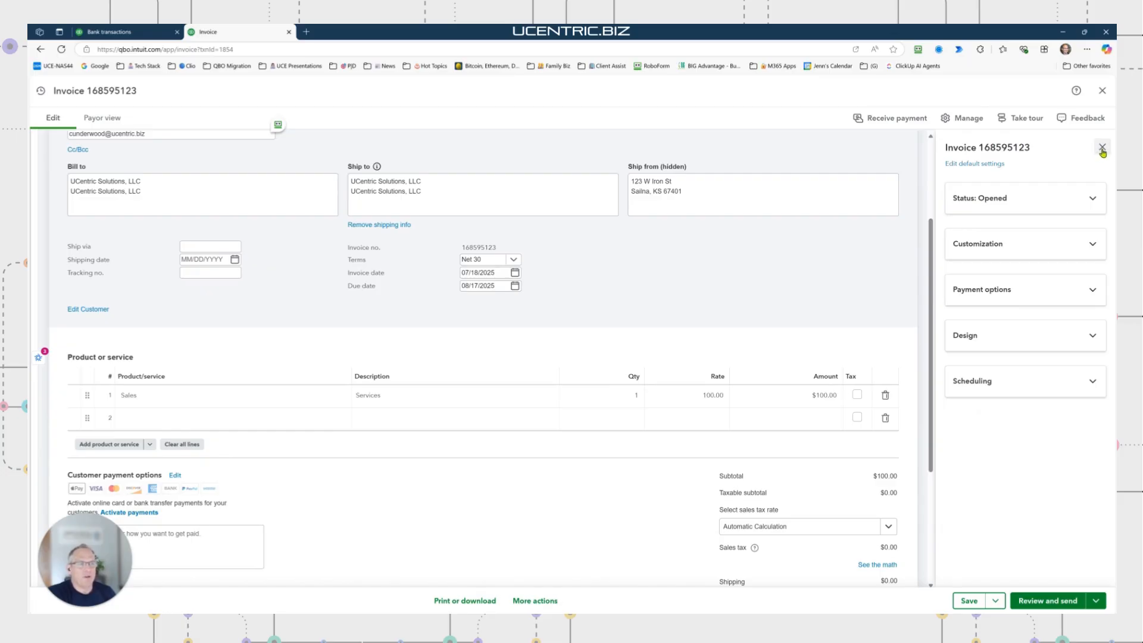
pyautogui.click(964, 118)
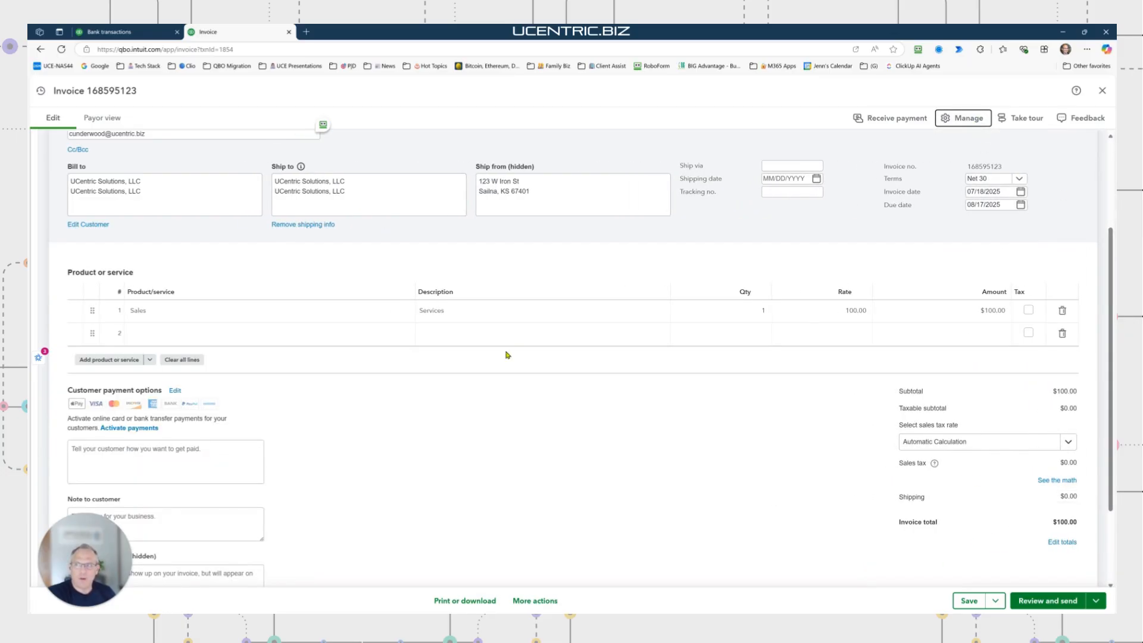
pyautogui.click(1043, 603)
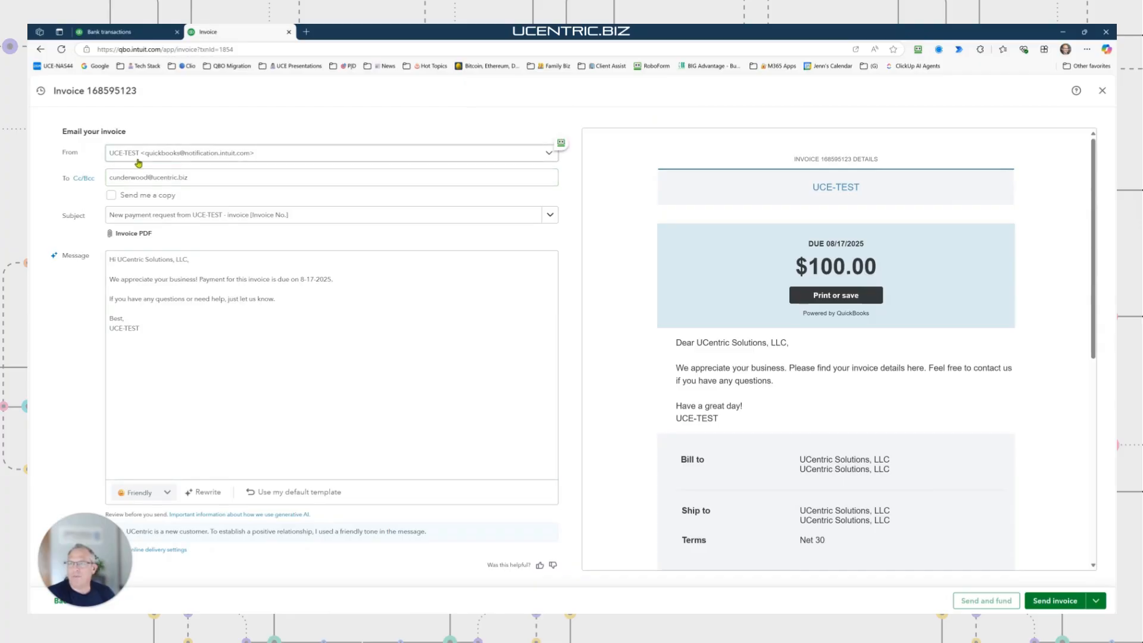
pyautogui.click(271, 156)
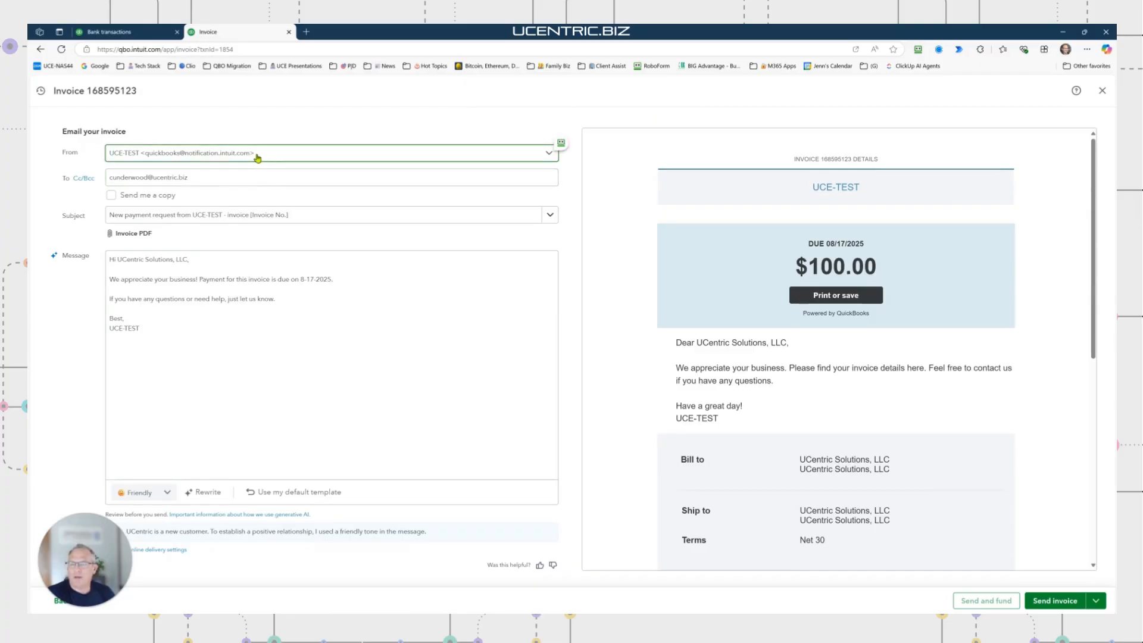
pyautogui.click(281, 139)
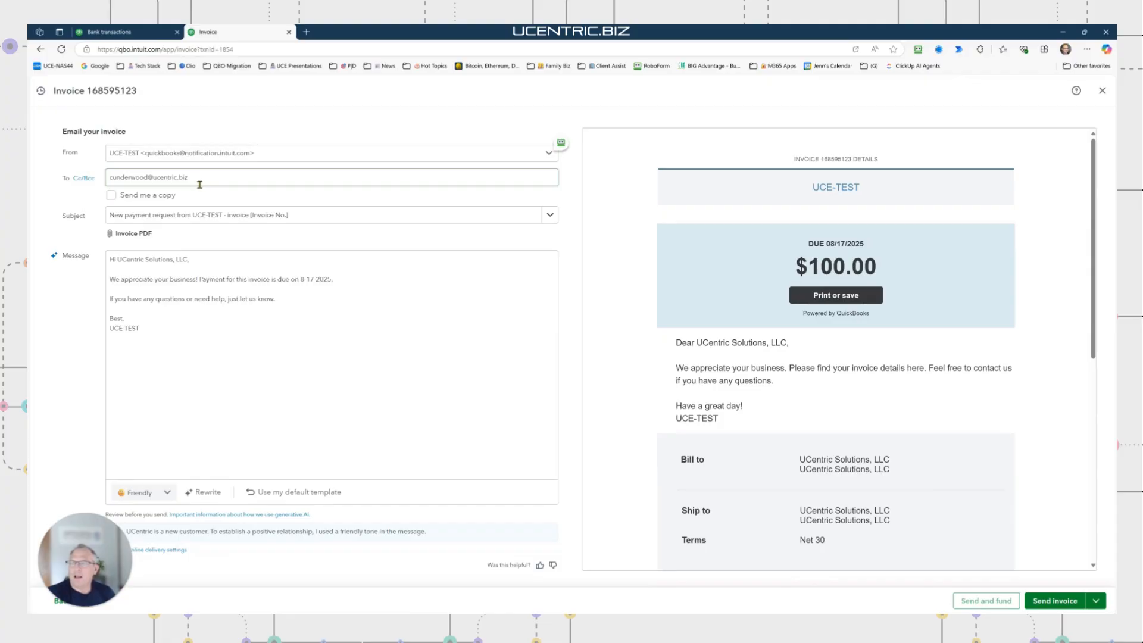
pyautogui.moveTo(209, 178); pyautogui.dragTo(107, 178)
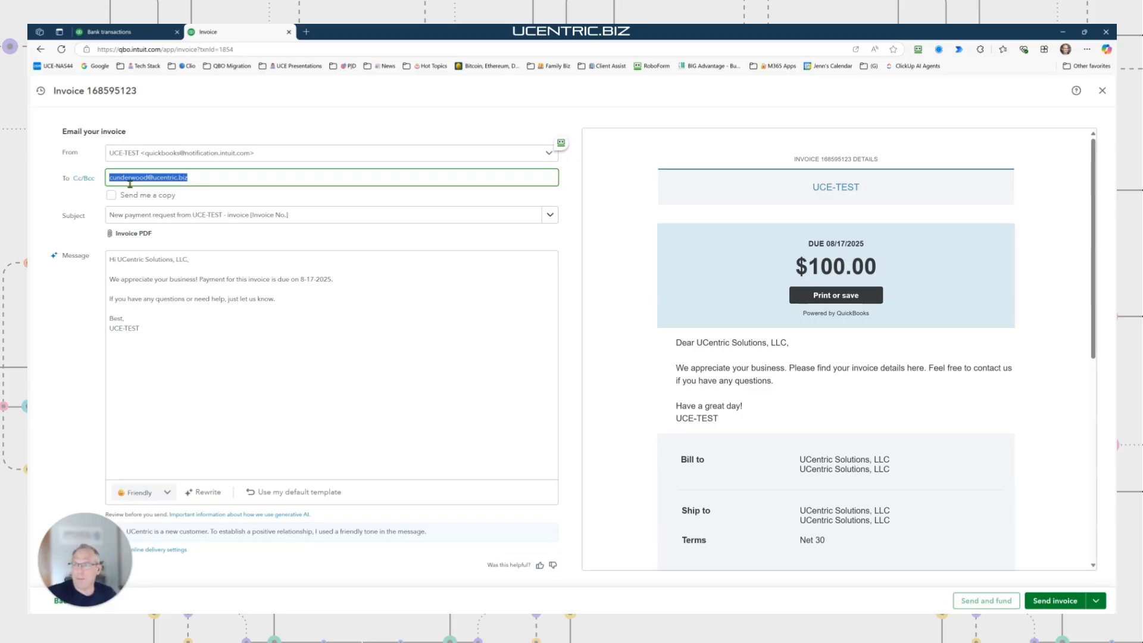
pyautogui.click(84, 178)
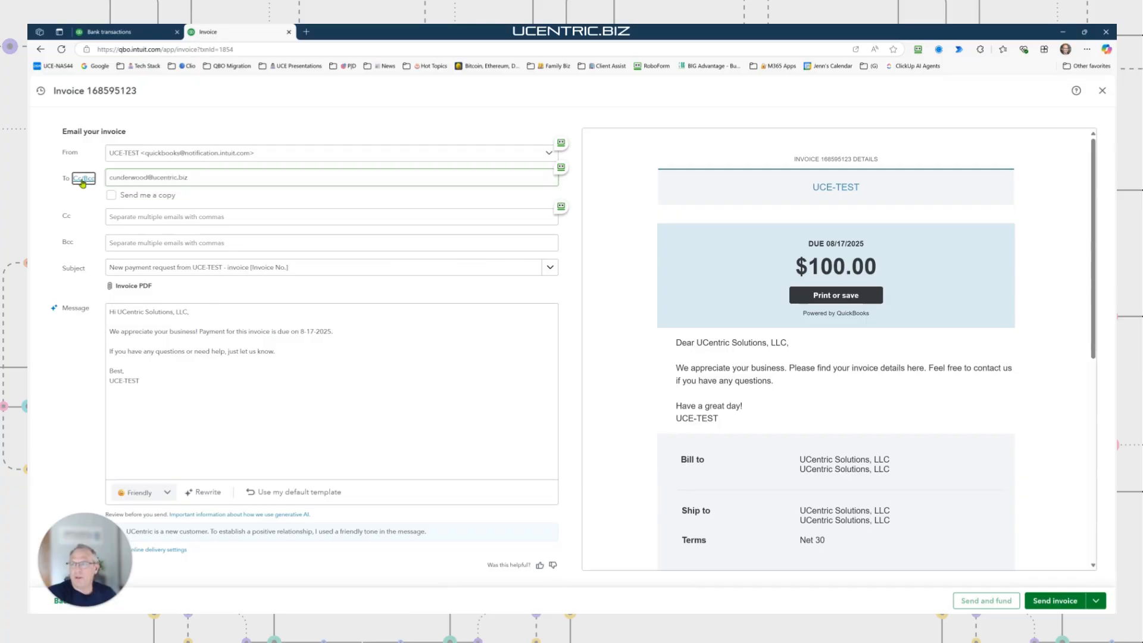
pyautogui.click(83, 179)
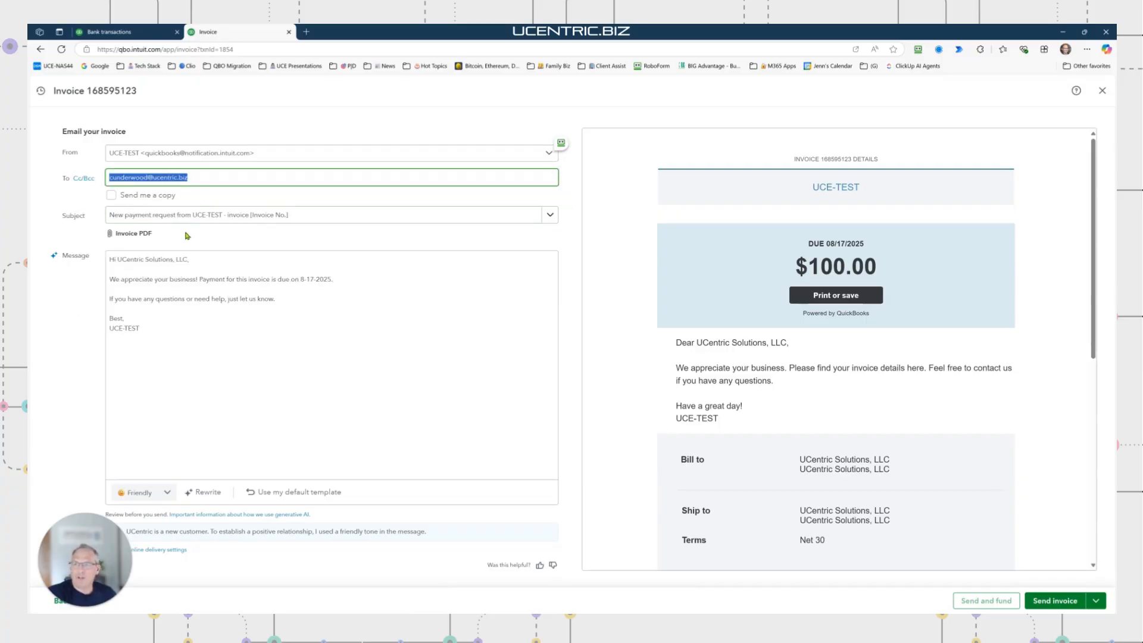
pyautogui.click(546, 219)
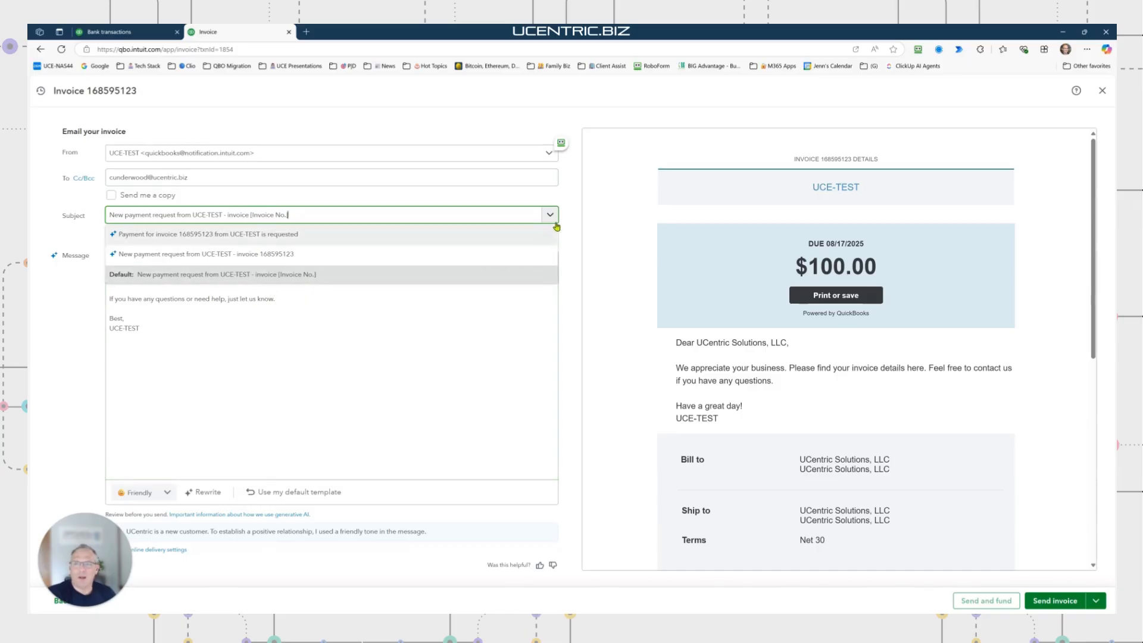
pyautogui.click(575, 217)
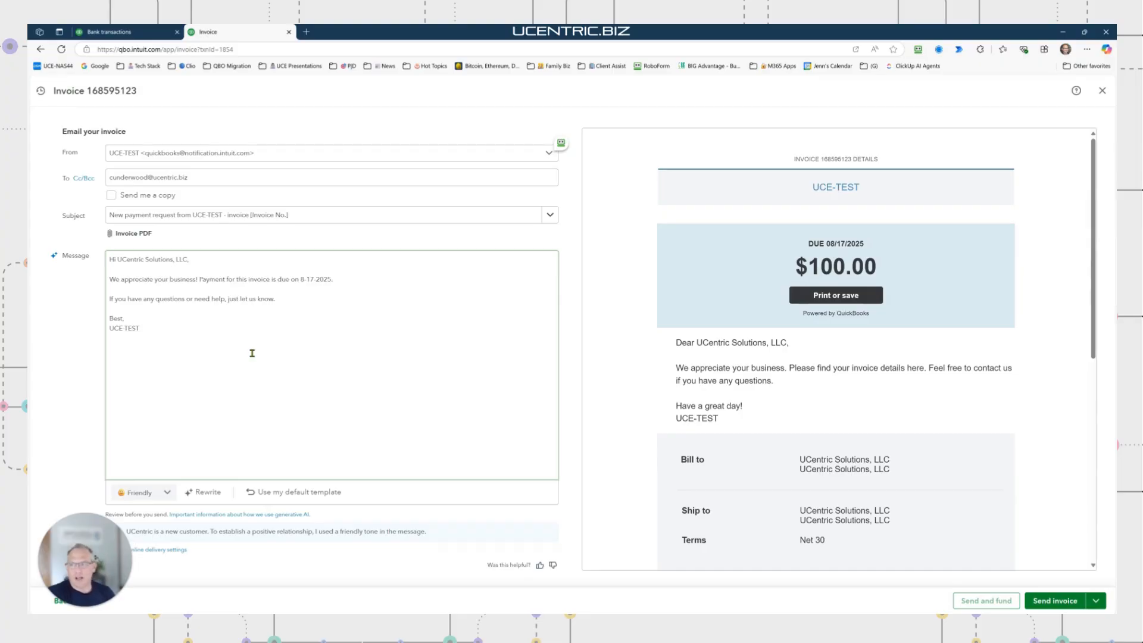
# Email invoice 168595123 to the customer and dismiss the online payments promotion
pyautogui.moveTo(252, 353); pyautogui.dragTo(111, 261)
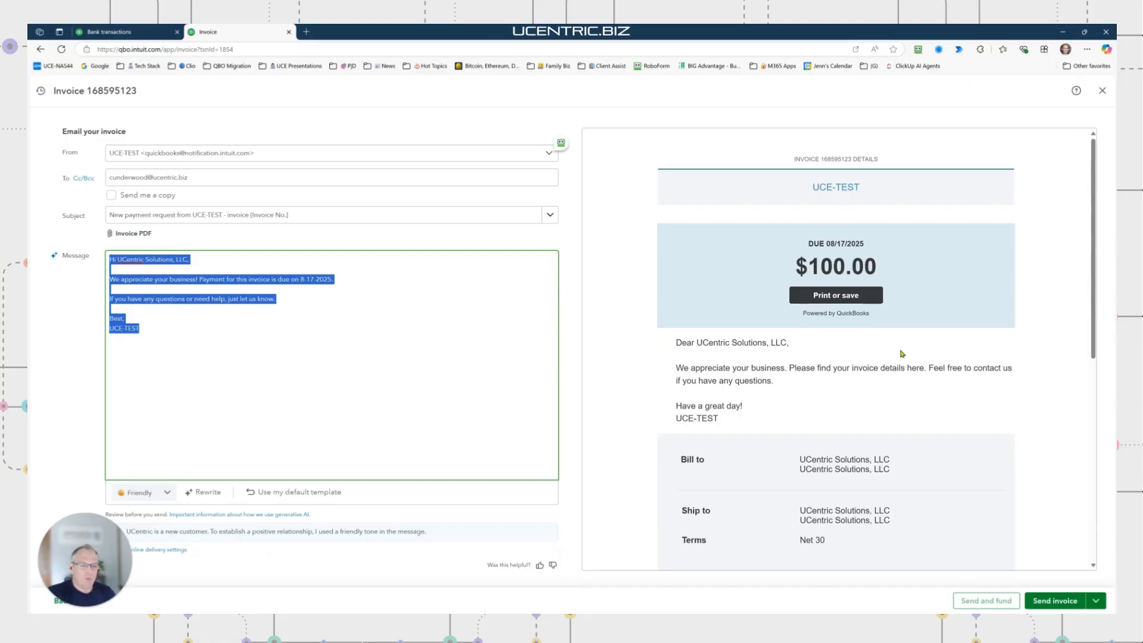
pyautogui.click(1055, 603)
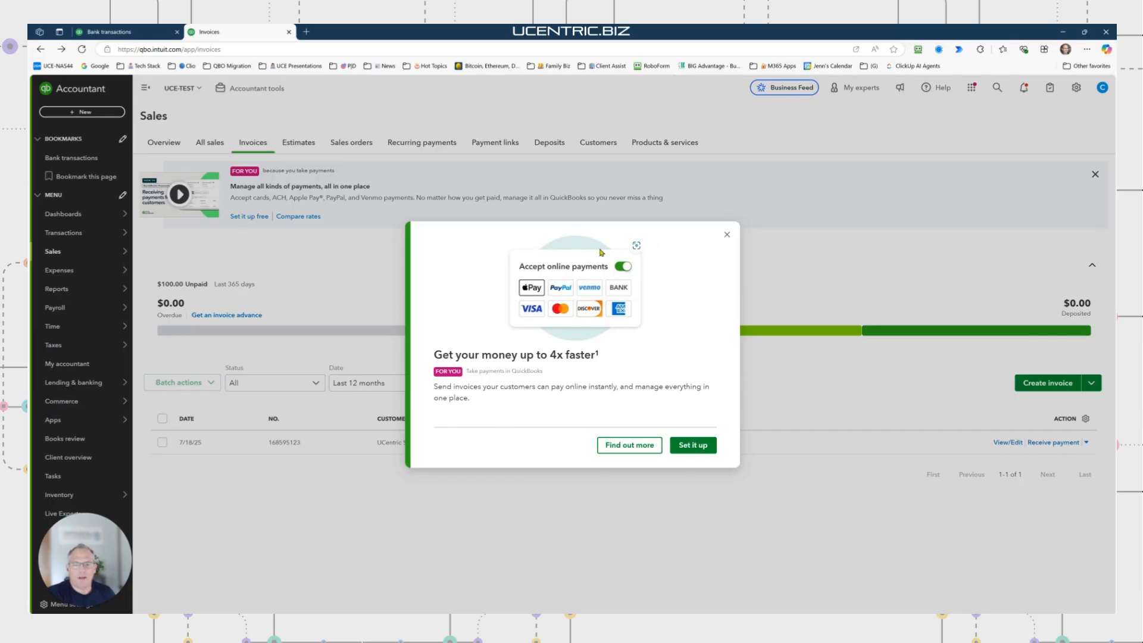
pyautogui.click(726, 236)
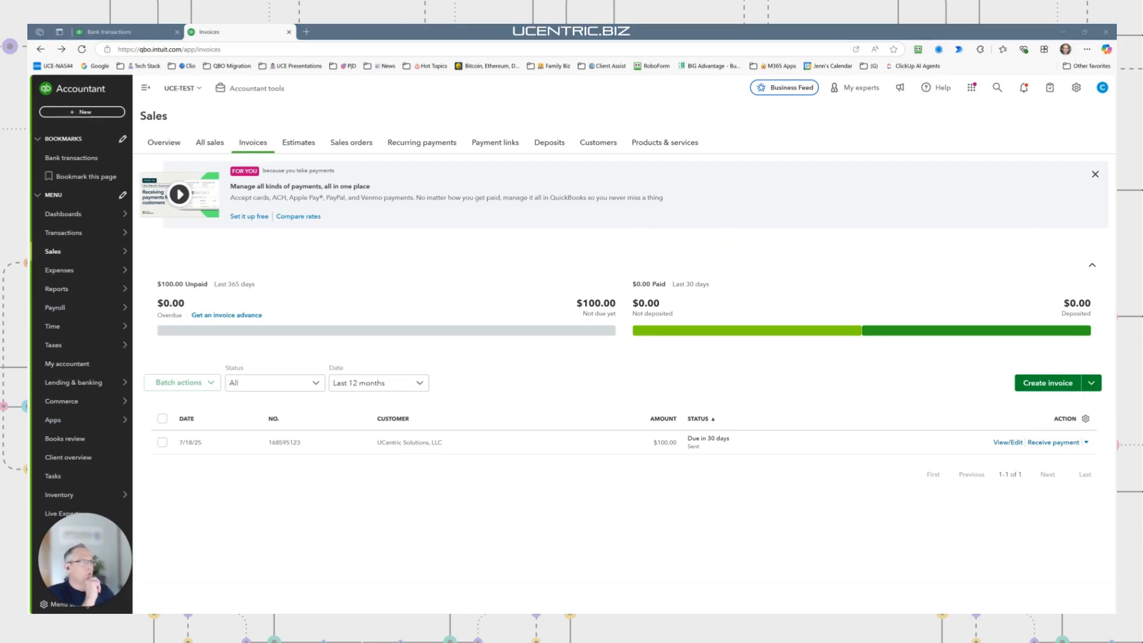
# Enlarge the received Outlook email, check both contact cards, and preview Invoice_168595123_from_UCETEST.pdf
pyautogui.moveTo(545, 189); pyautogui.dragTo(540, 112)
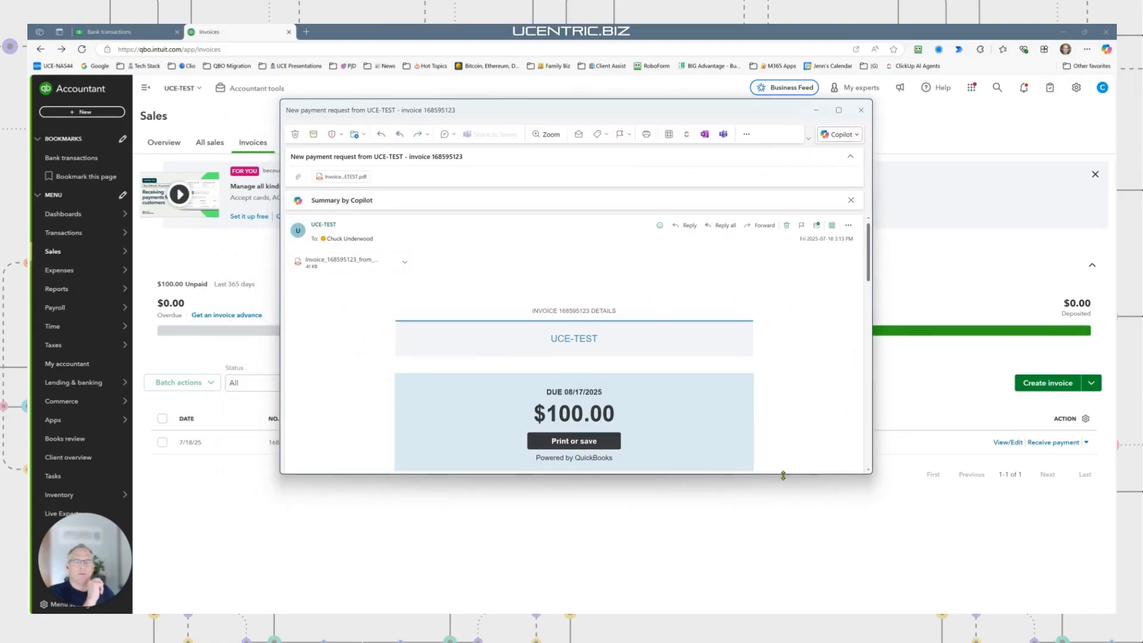
pyautogui.moveTo(782, 473); pyautogui.dragTo(783, 604)
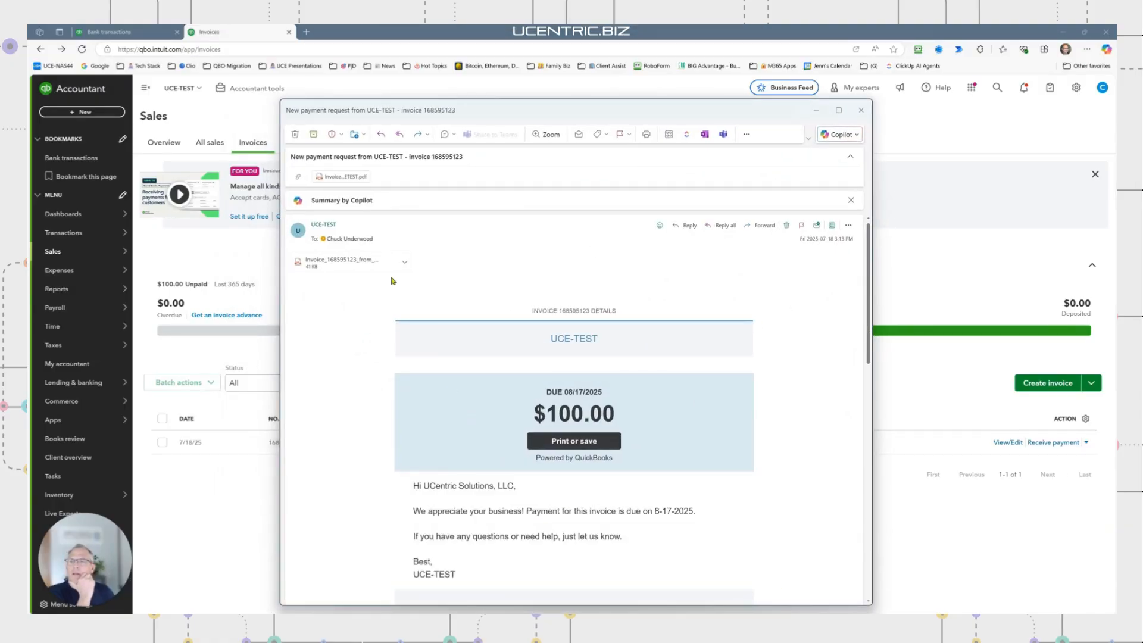
pyautogui.moveTo(332, 225)
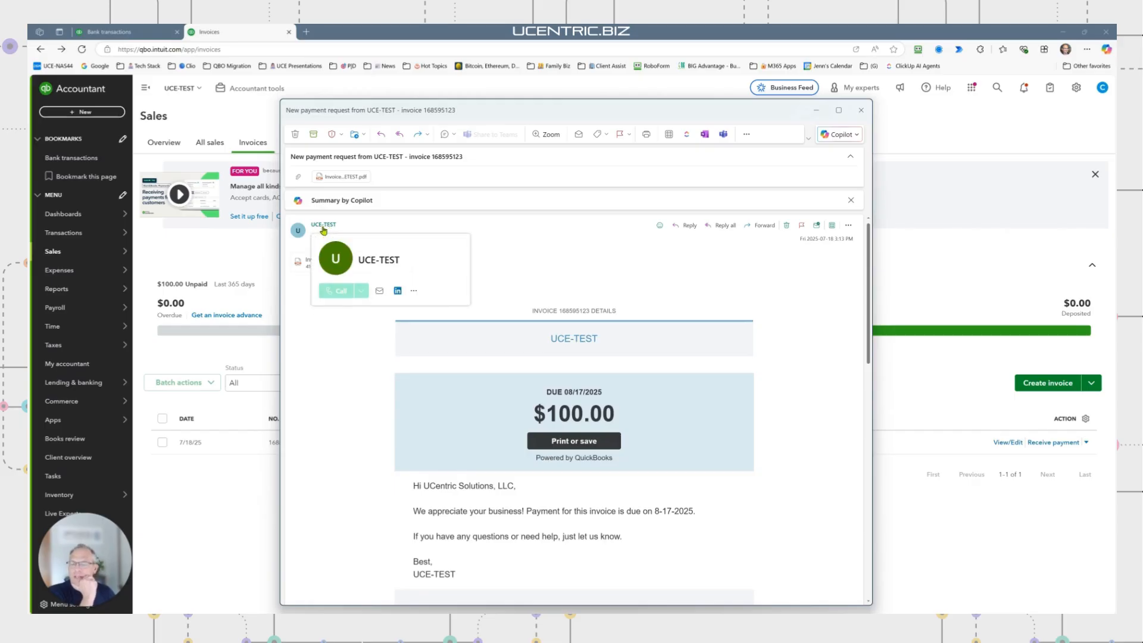
pyautogui.click(335, 226)
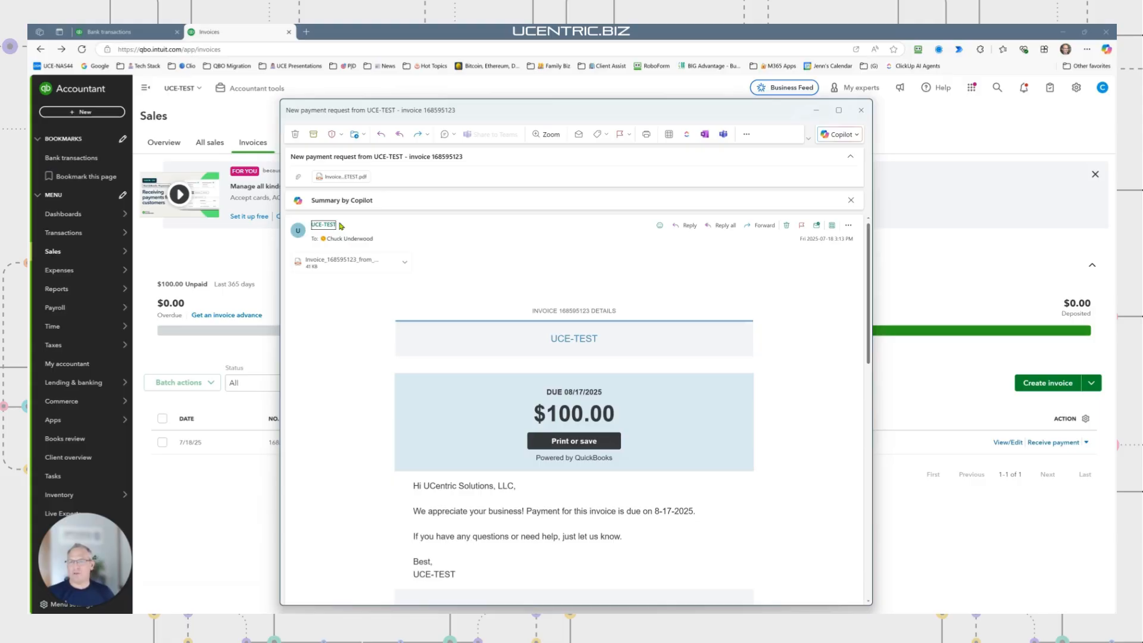
pyautogui.click(365, 240)
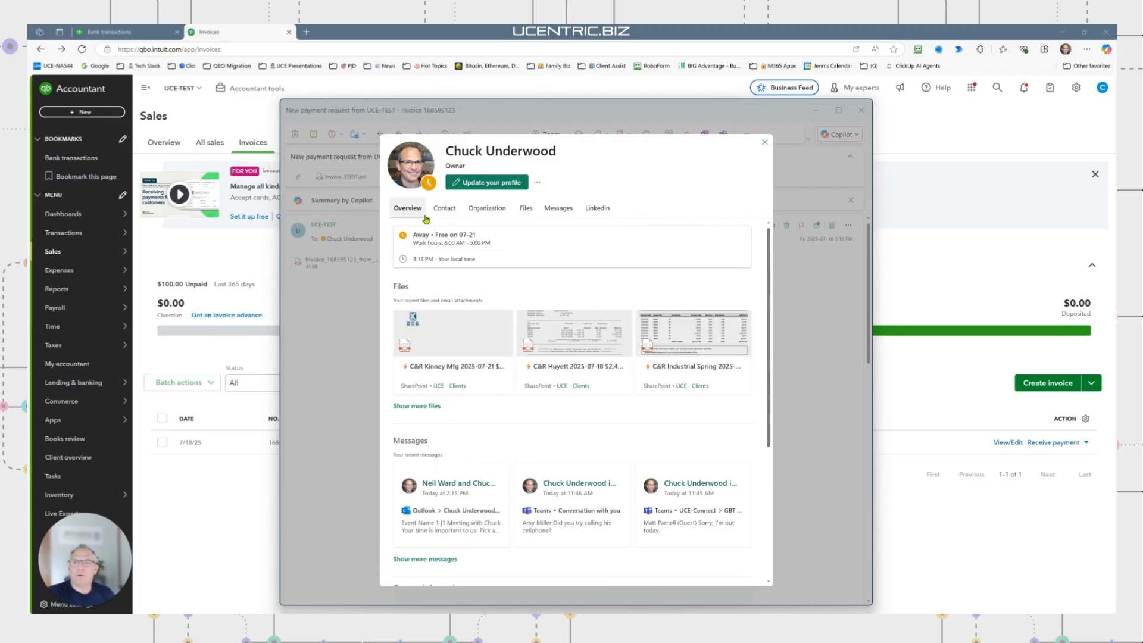
pyautogui.click(763, 143)
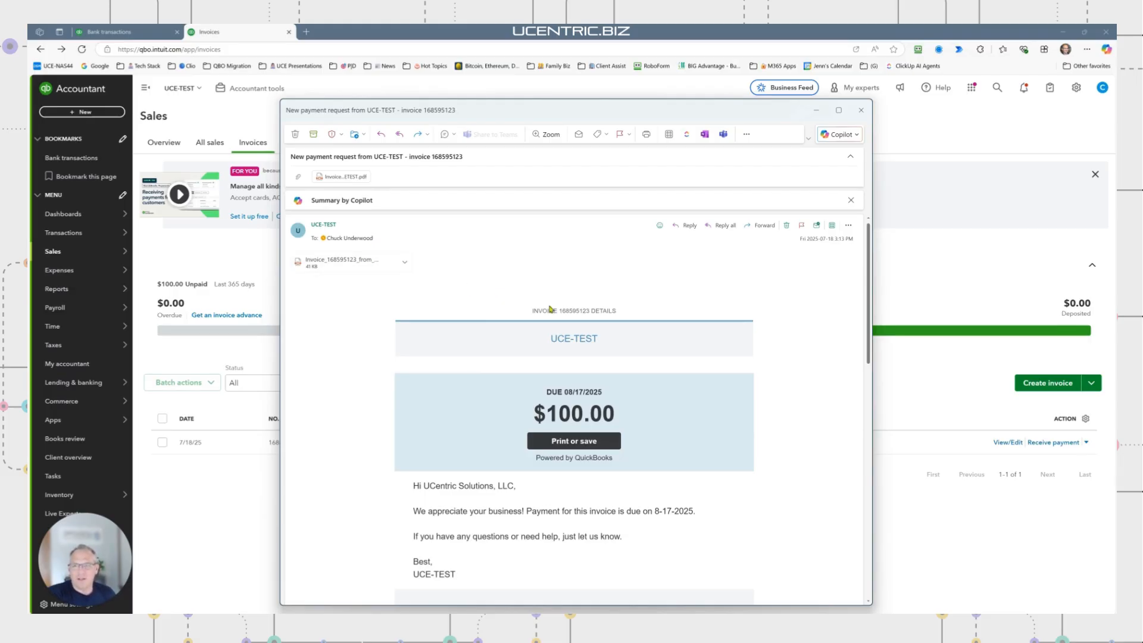
pyautogui.click(381, 262)
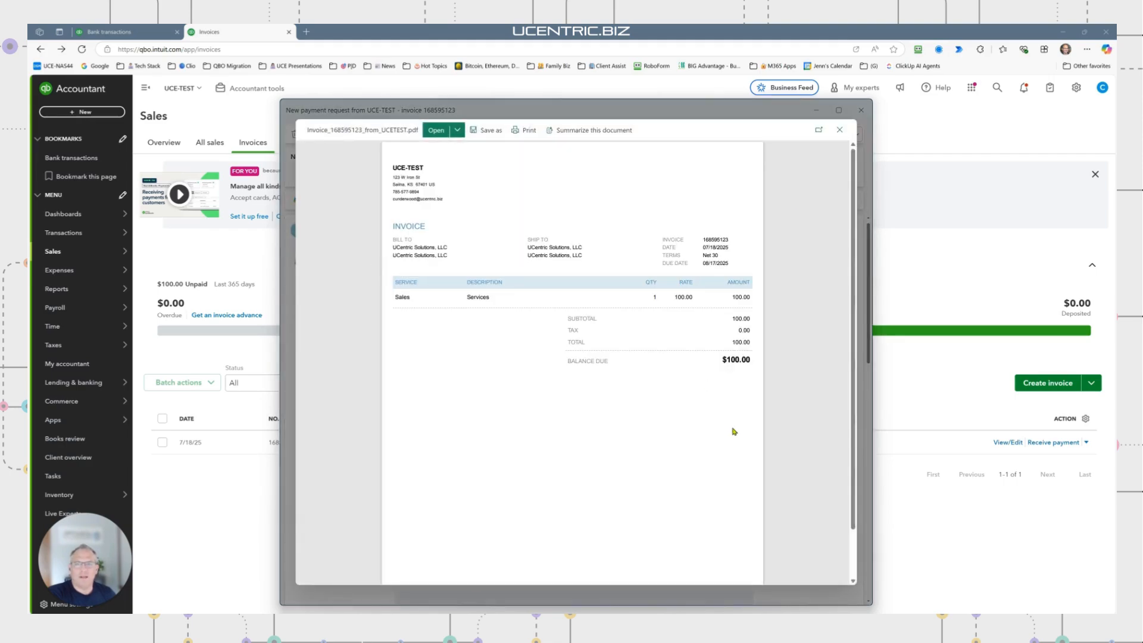
# Close the invoice PDF preview to return to the payment-request email body
pyautogui.click(839, 129)
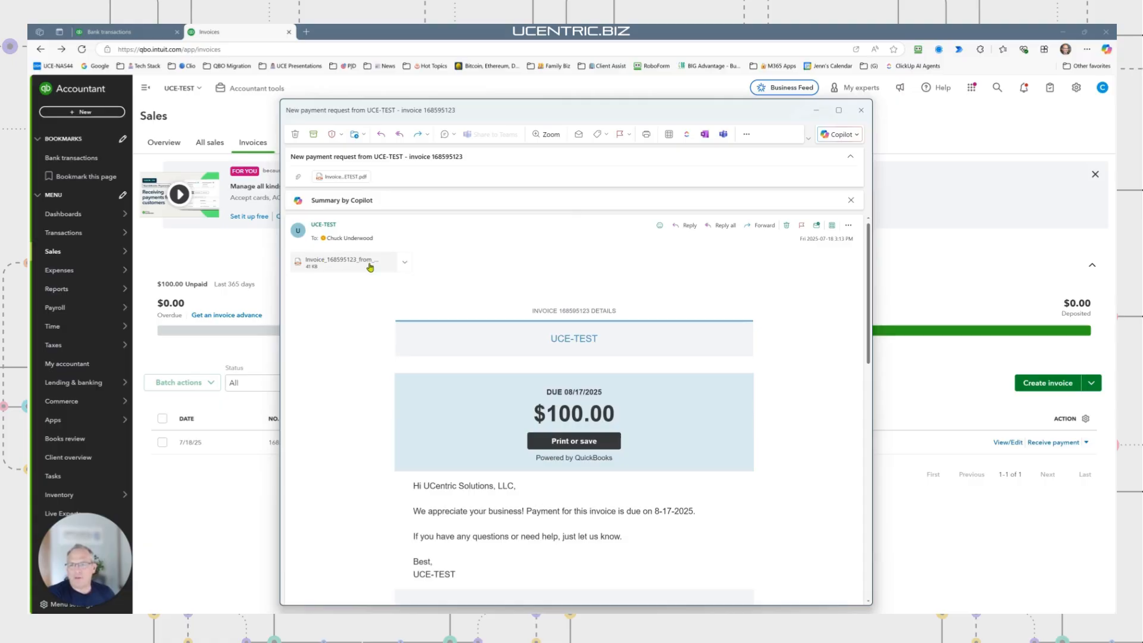
# Close the Outlook message and go to the Sales section of QuickBooks Account and settings
pyautogui.click(861, 110)
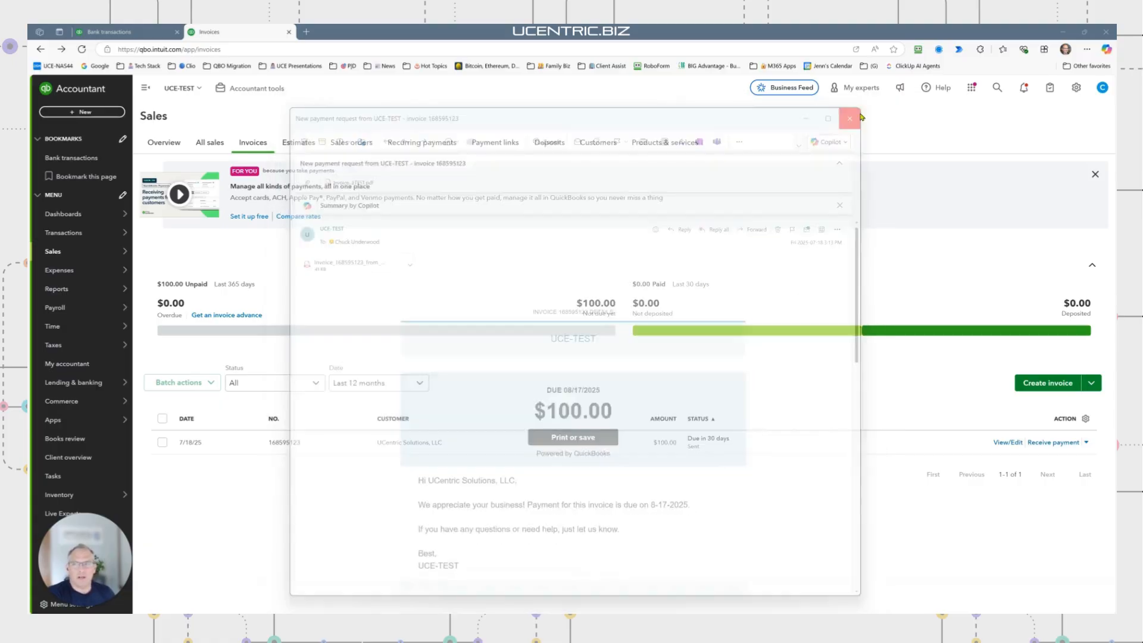
pyautogui.click(1076, 88)
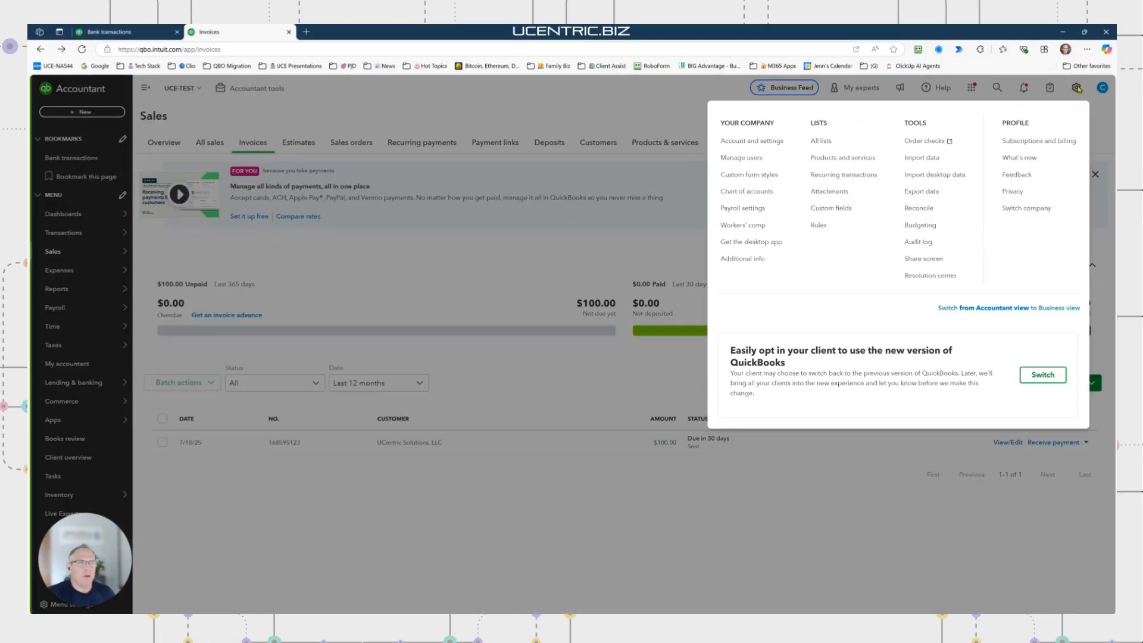
pyautogui.click(750, 147)
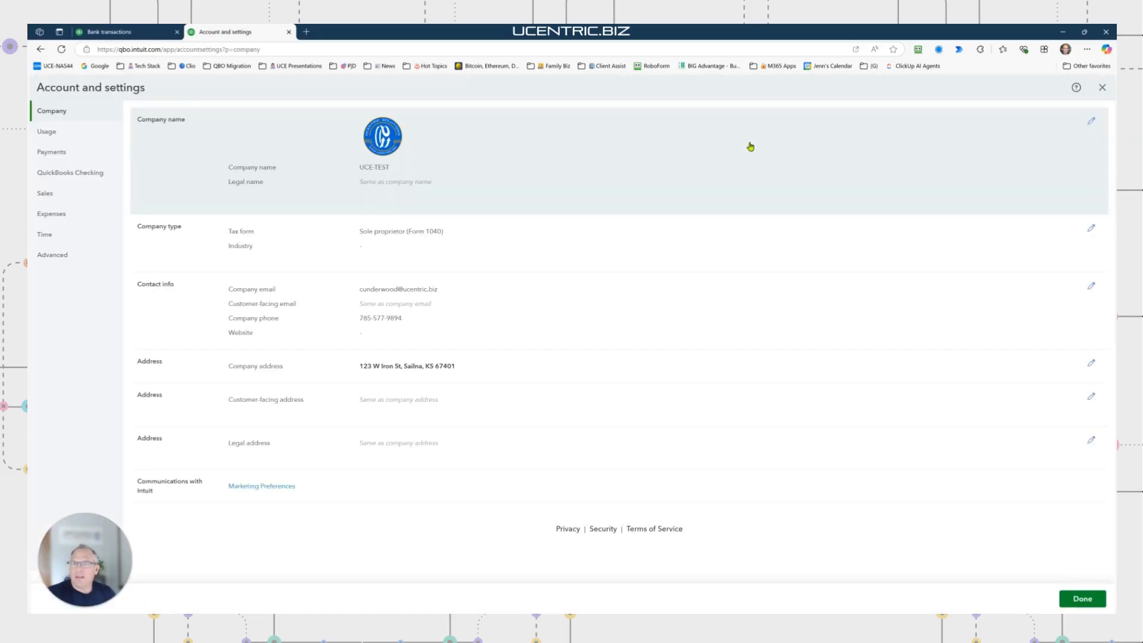
pyautogui.click(42, 194)
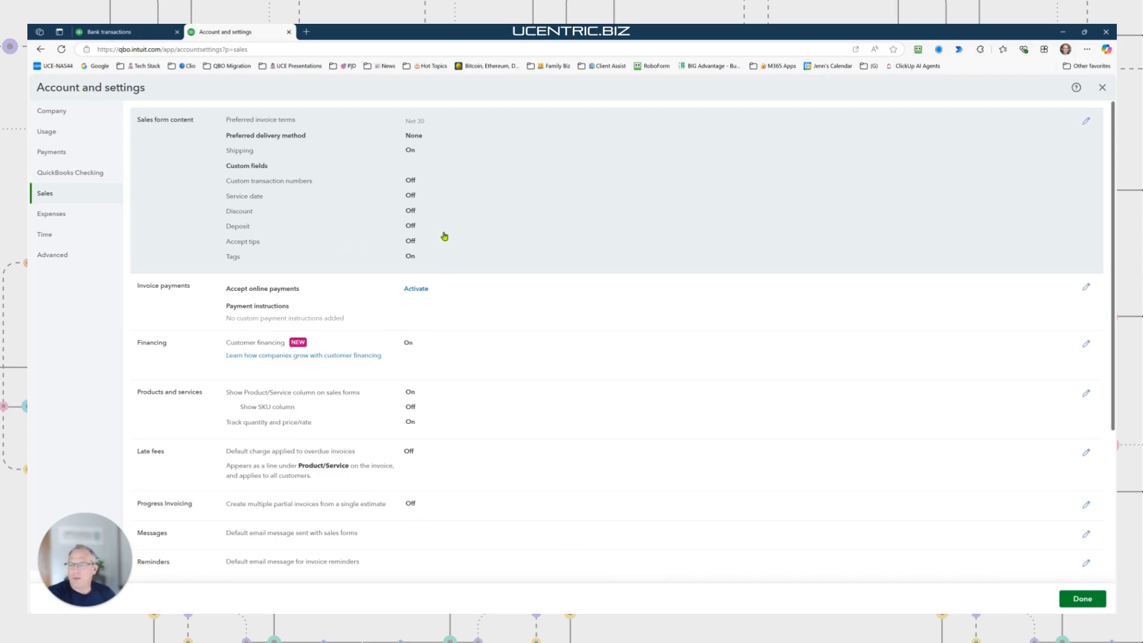
# Inspect the Products and services settings, then click Done to return to the Invoices list
pyautogui.click(1085, 392)
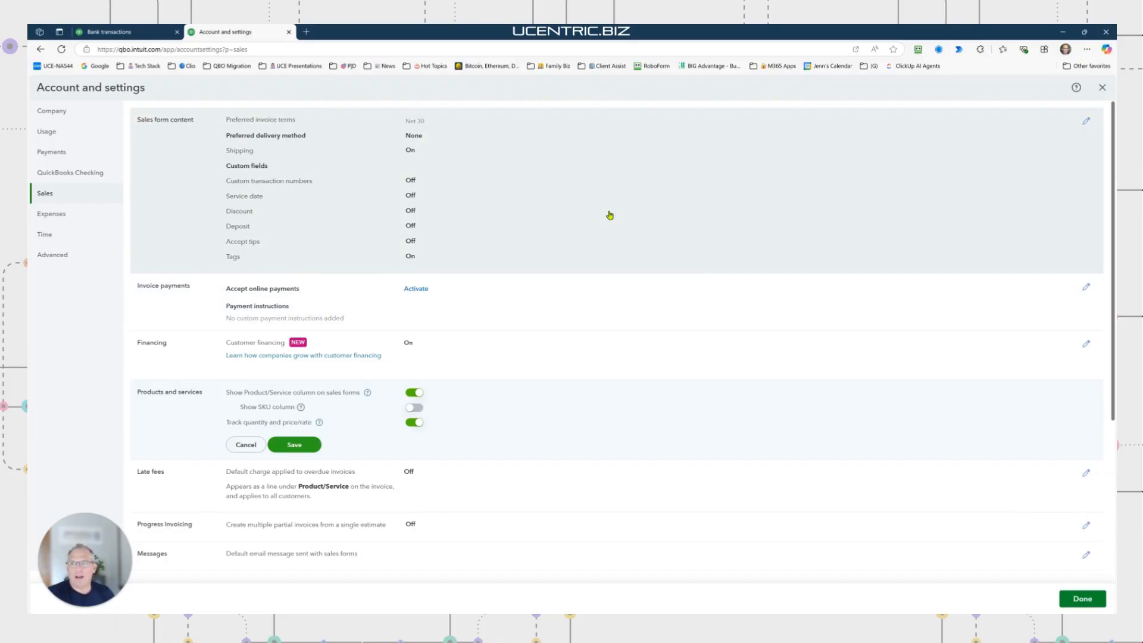
pyautogui.click(1079, 598)
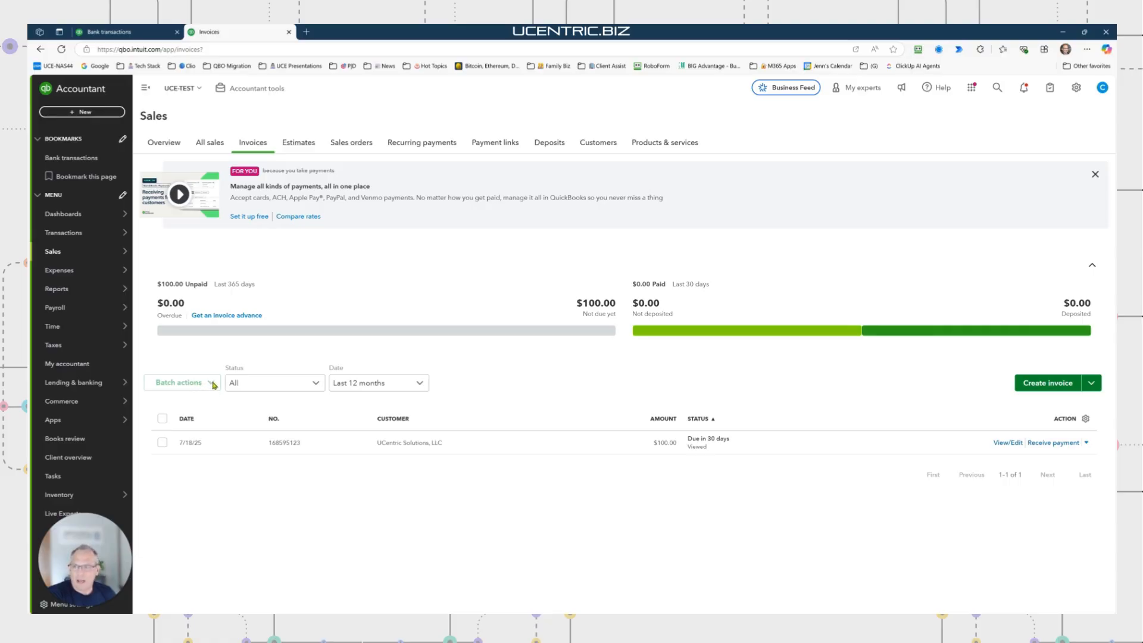
# Tick the $100.00 invoice row and view the Batch actions options, then close the list
pyautogui.click(162, 442)
pyautogui.click(212, 384)
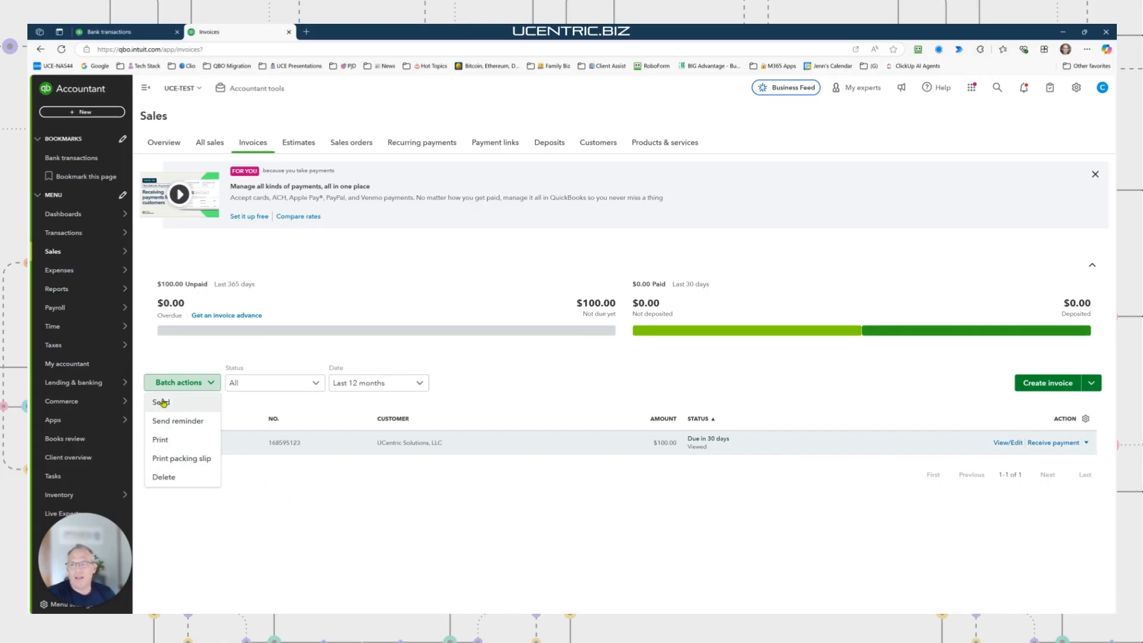
pyautogui.click(554, 368)
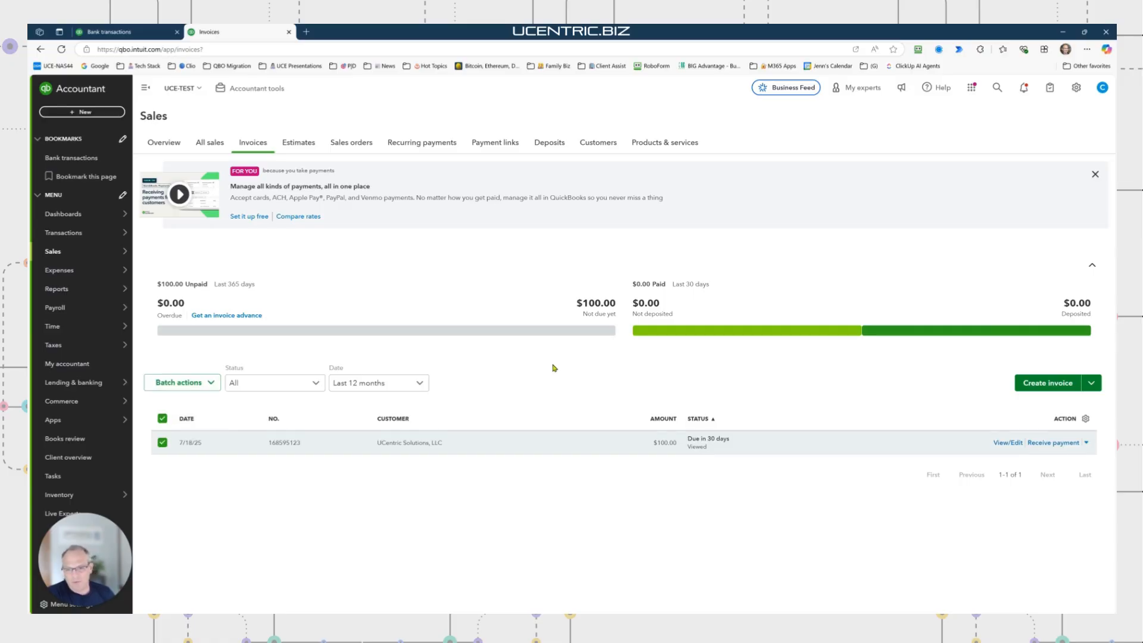